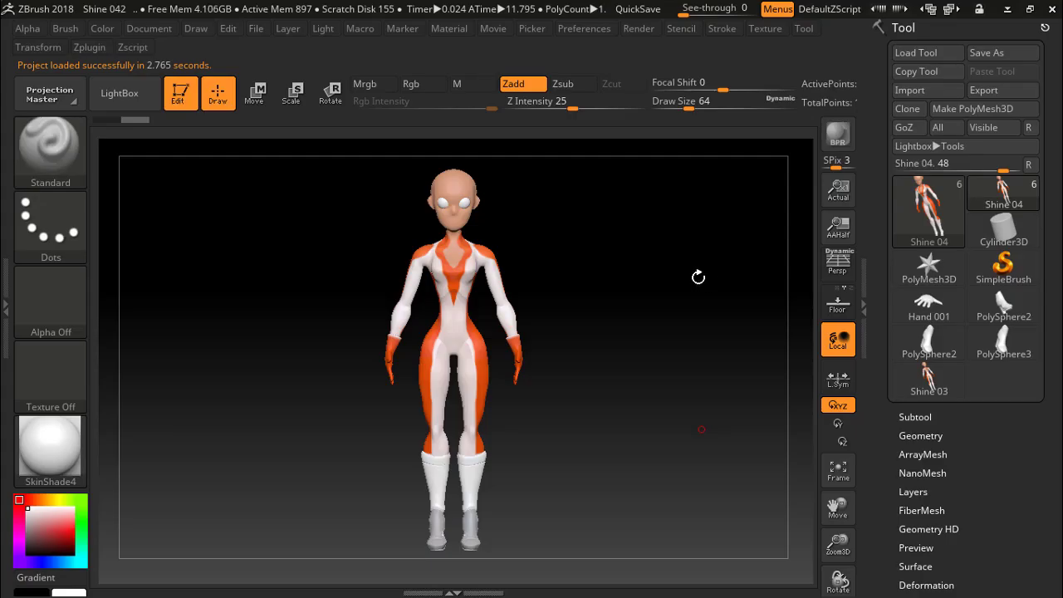
- Apply the compact_UI interface layout and raise Draw Size from 64 to 593
left_click(952, 8)
left_click(952, 9)
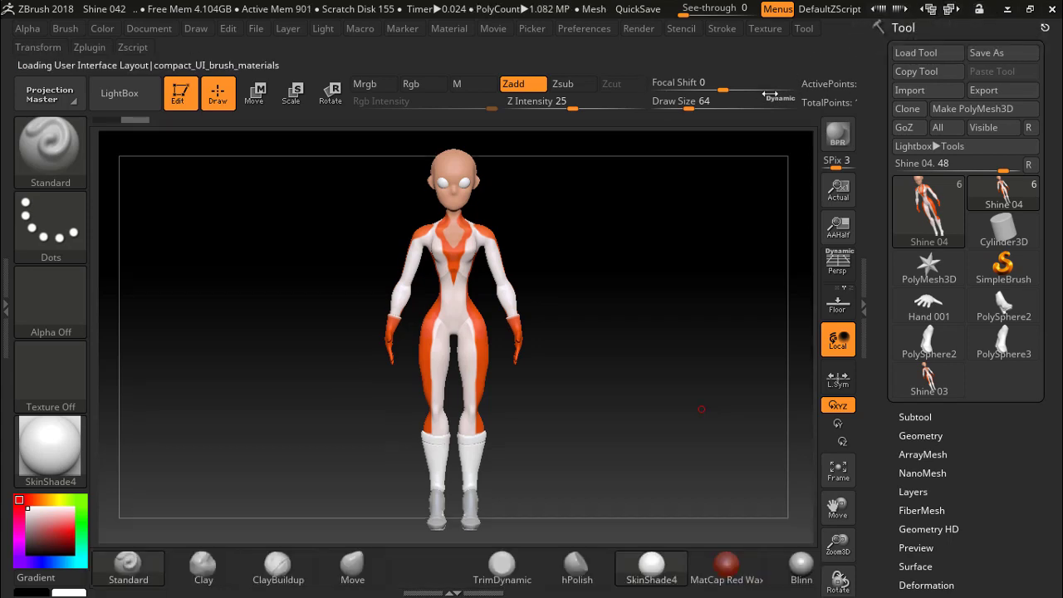
left_click(928, 9)
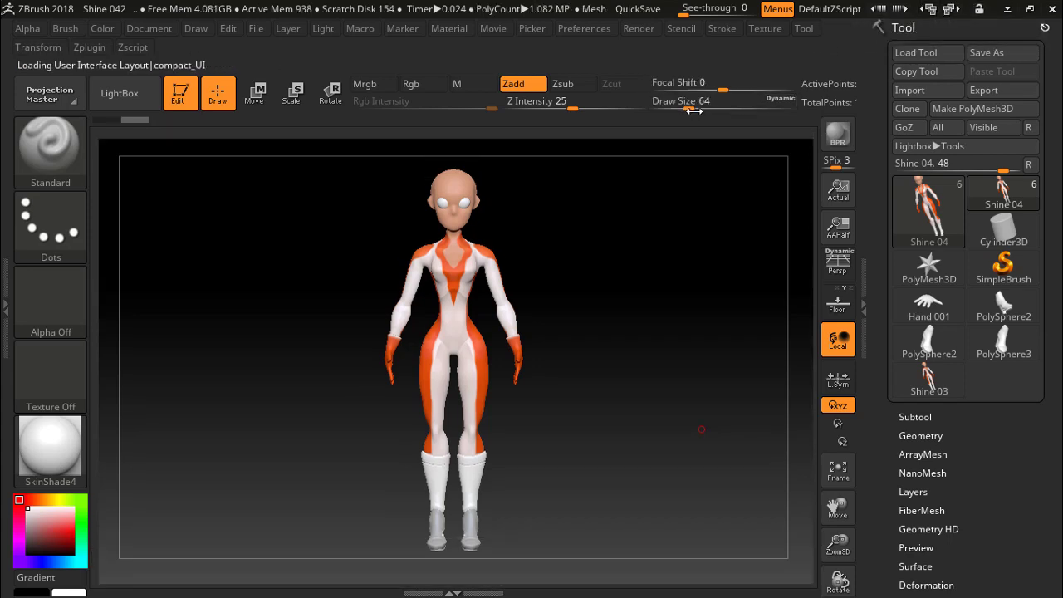
left_click_drag(693, 110, 759, 107)
left_click(923, 418)
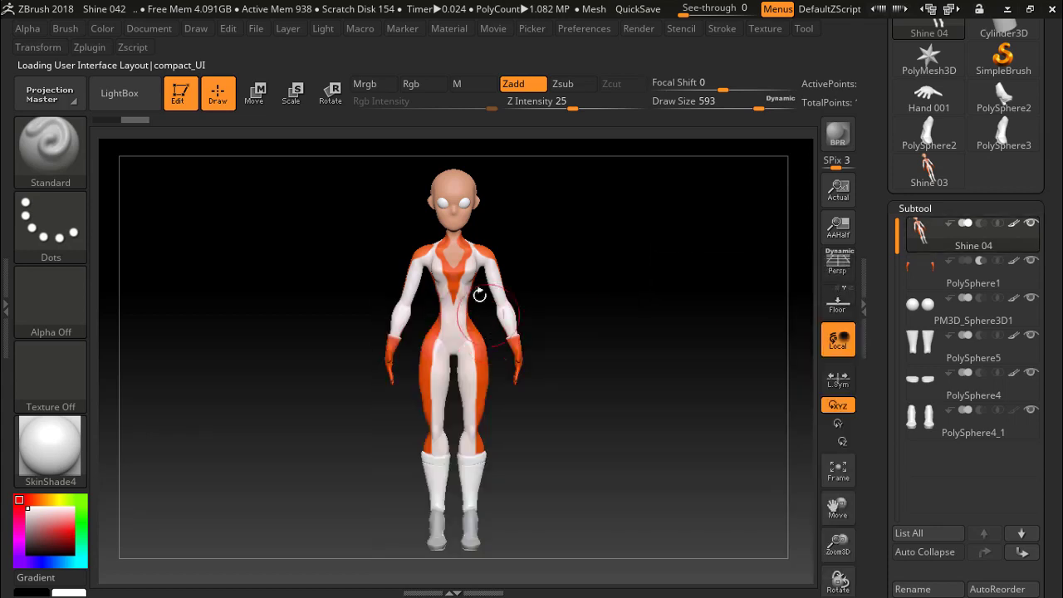
- Browse the Tool palette past Geometry and expand the list of six subtools, Shine 04 to PolySphere4_1
left_click_drag(1056, 291, 1055, 166)
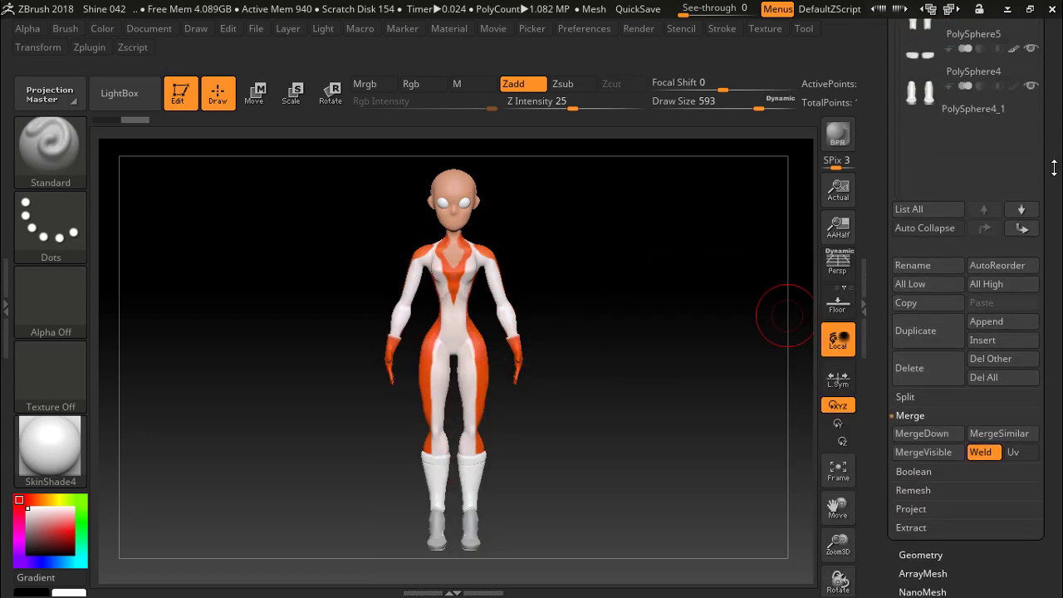
left_click_drag(1055, 168, 1050, 185)
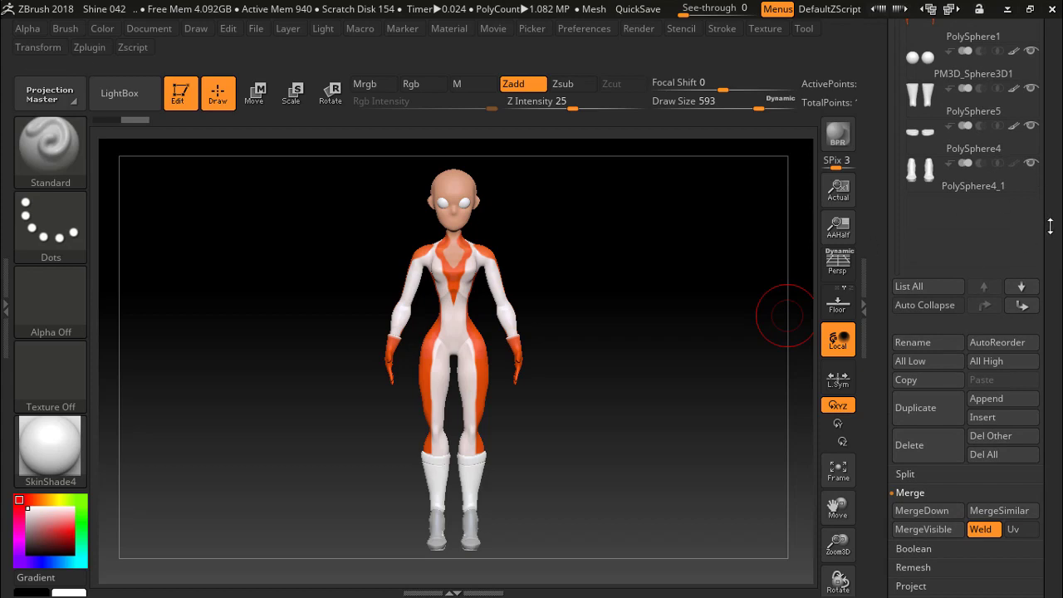
left_click_drag(1050, 226, 1050, 85)
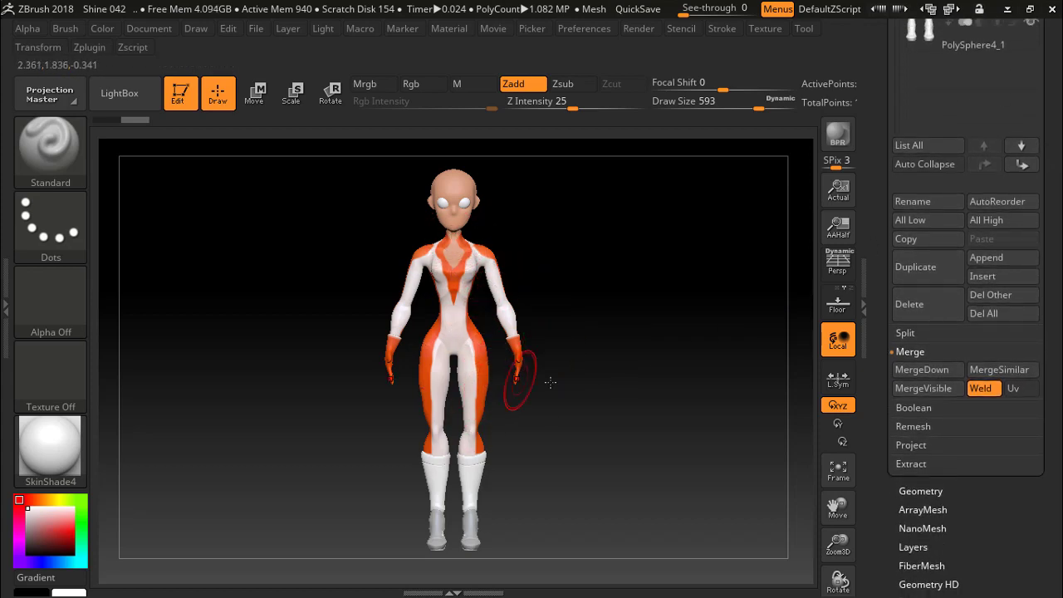
mouse_move(1055, 266)
left_mouse_down()
mouse_move(1049, 448)
mouse_move(1032, 160)
left_mouse_up()
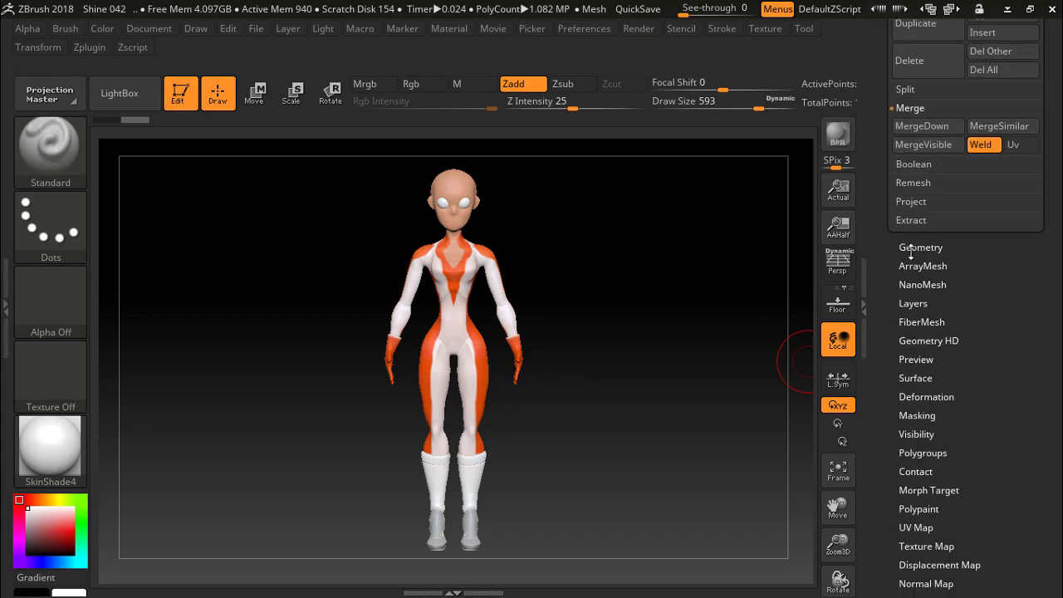
left_click(910, 247)
left_click_drag(1015, 74, 1015, 373)
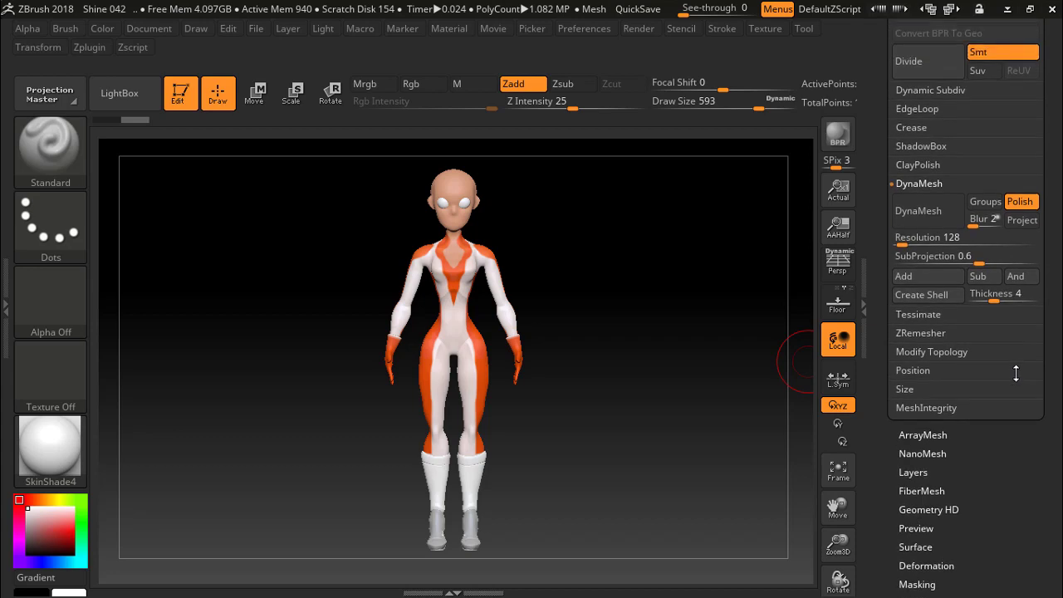
mouse_move(1060, 166)
left_mouse_down()
mouse_move(1050, 296)
mouse_move(1043, 170)
left_mouse_up()
left_click(915, 172)
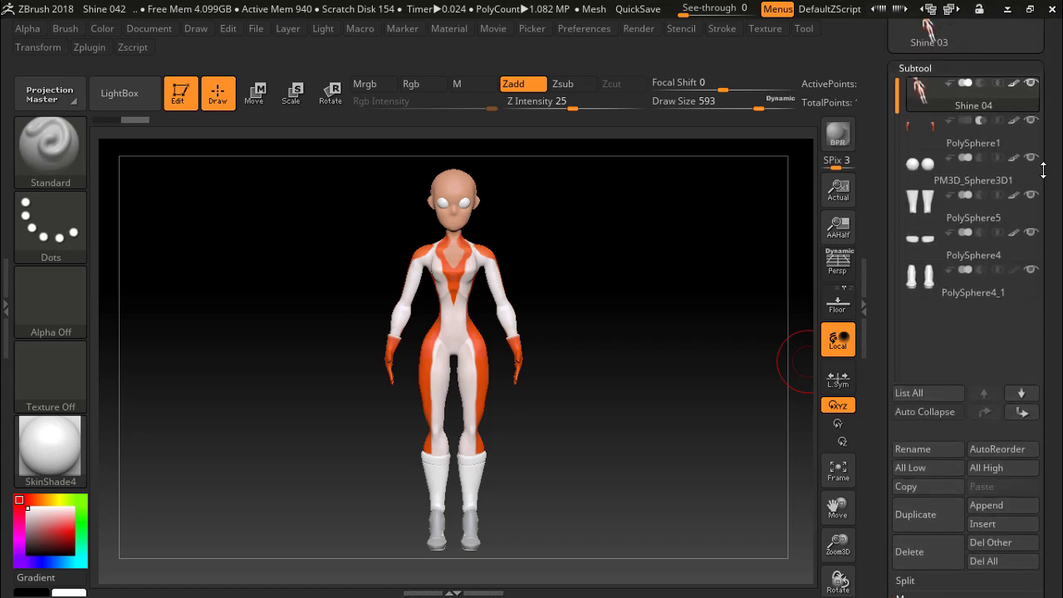
- Solo the body Shine 04, hiding the other subtools, and duplicate it as Shine 05
left_click(1031, 76, "shift")
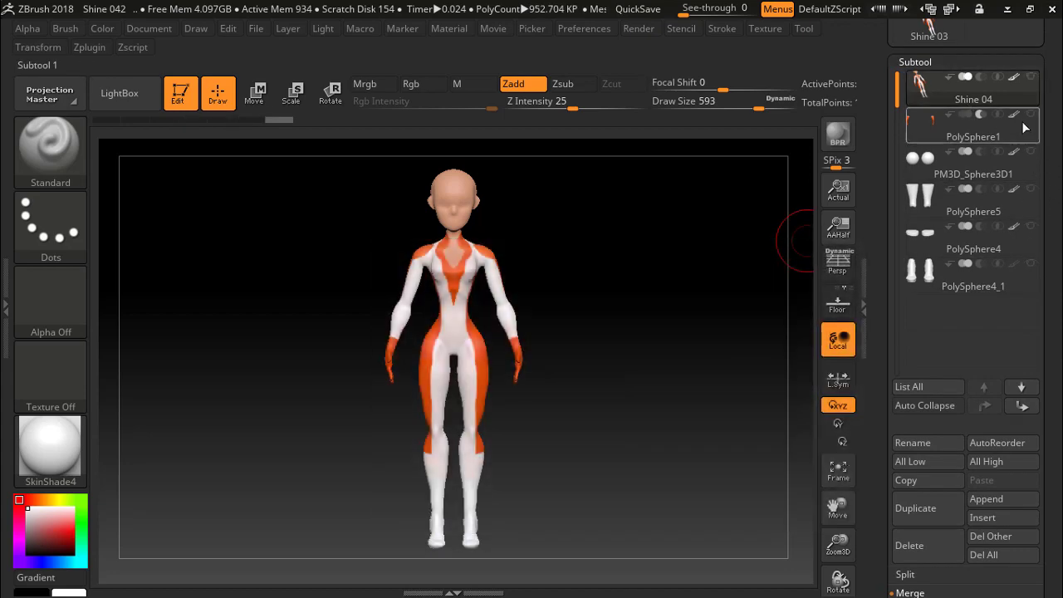
scroll(1052, 165, "down", 5)
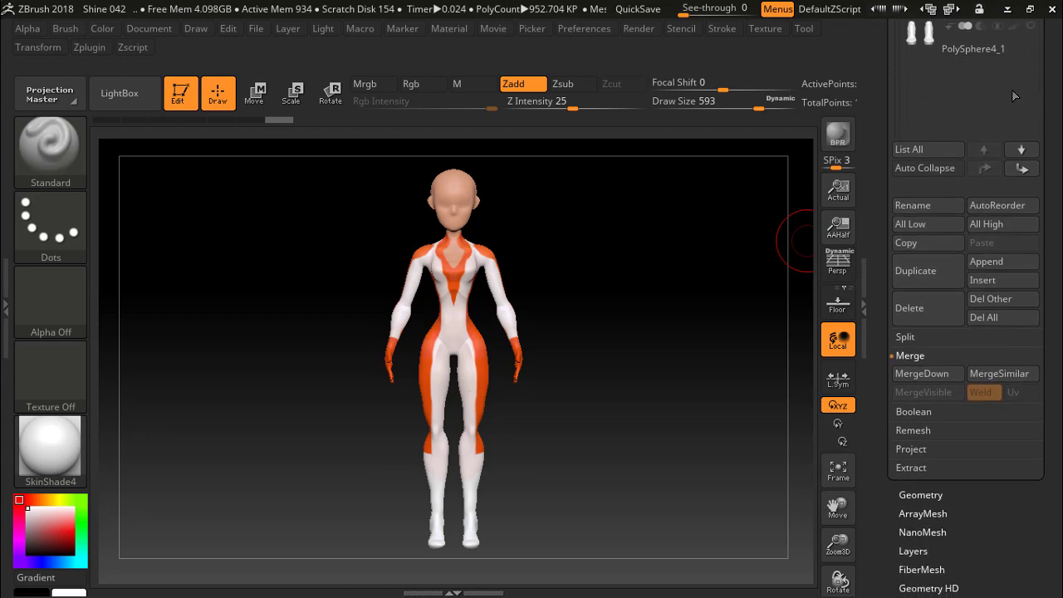
scroll(1046, 208, "up", 3)
scroll(1041, 264, "up", 3)
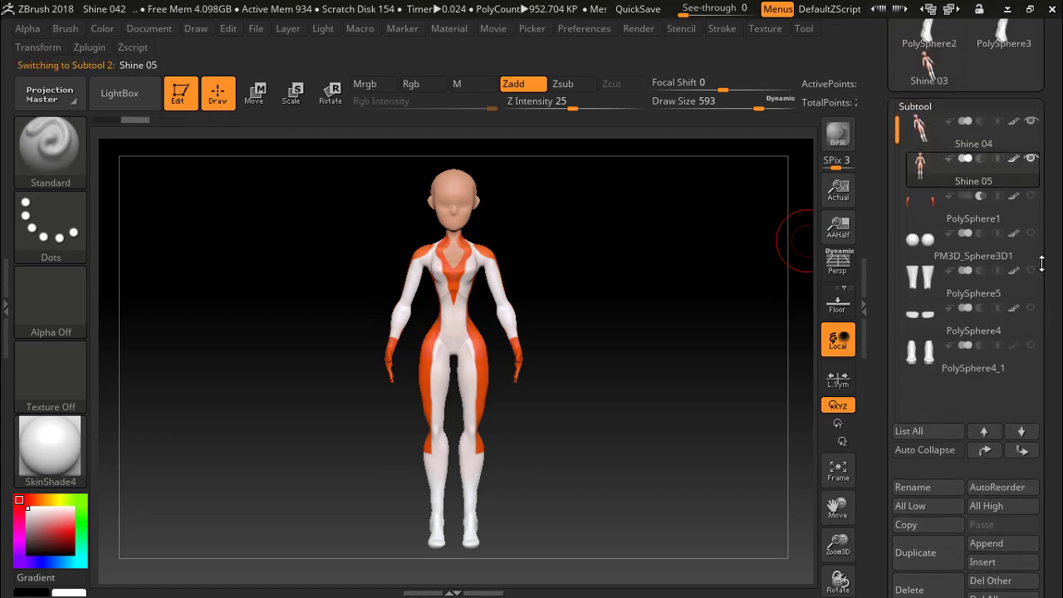
scroll(1034, 176, "down", 1)
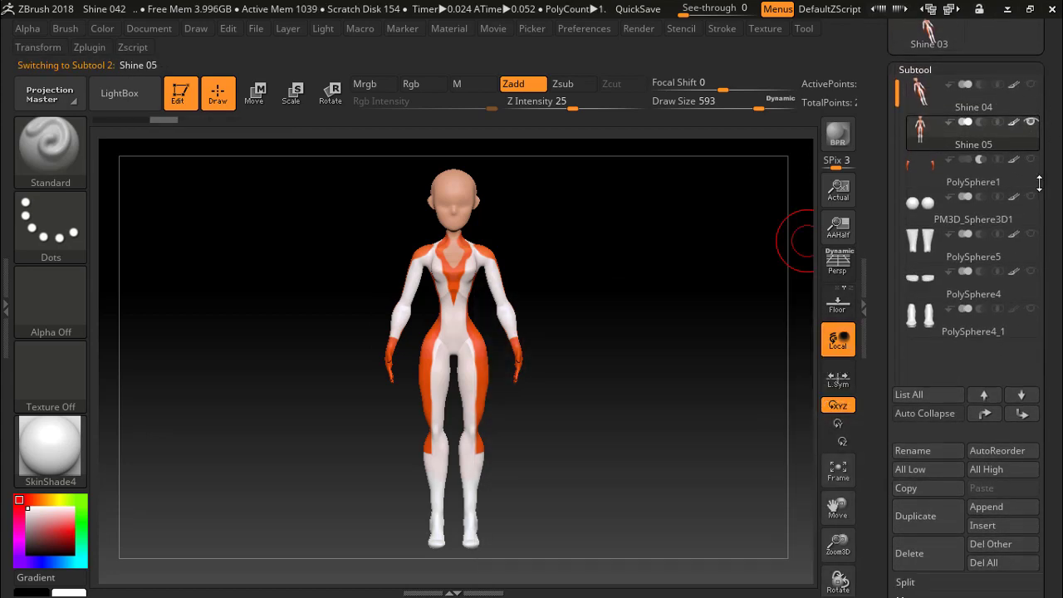
scroll(1026, 185, "down", 2)
scroll(1021, 184, "up", 1)
scroll(1009, 150, "down", 3)
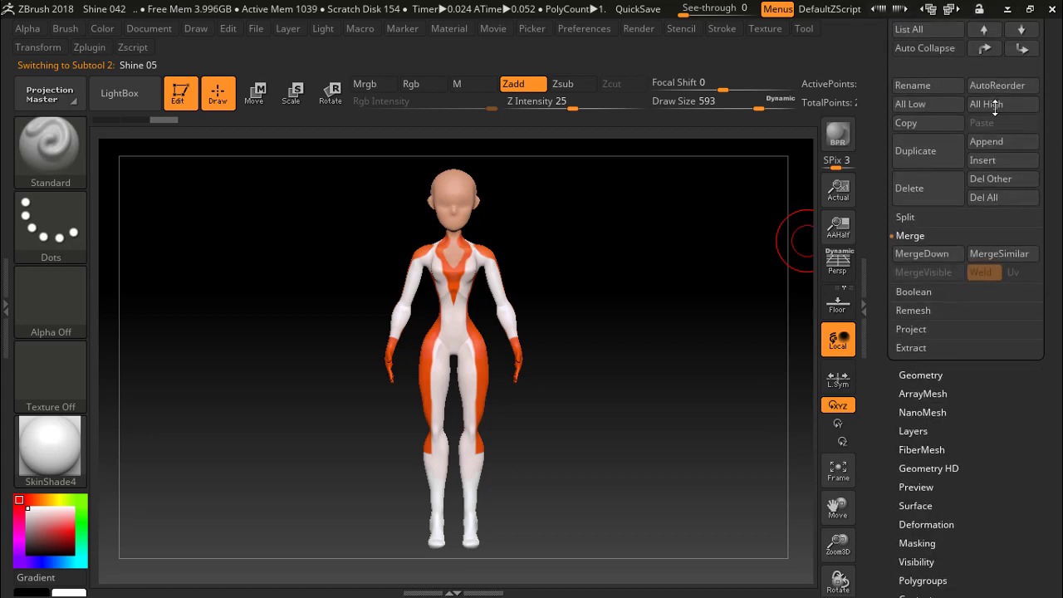
scroll(991, 97, "down", 2)
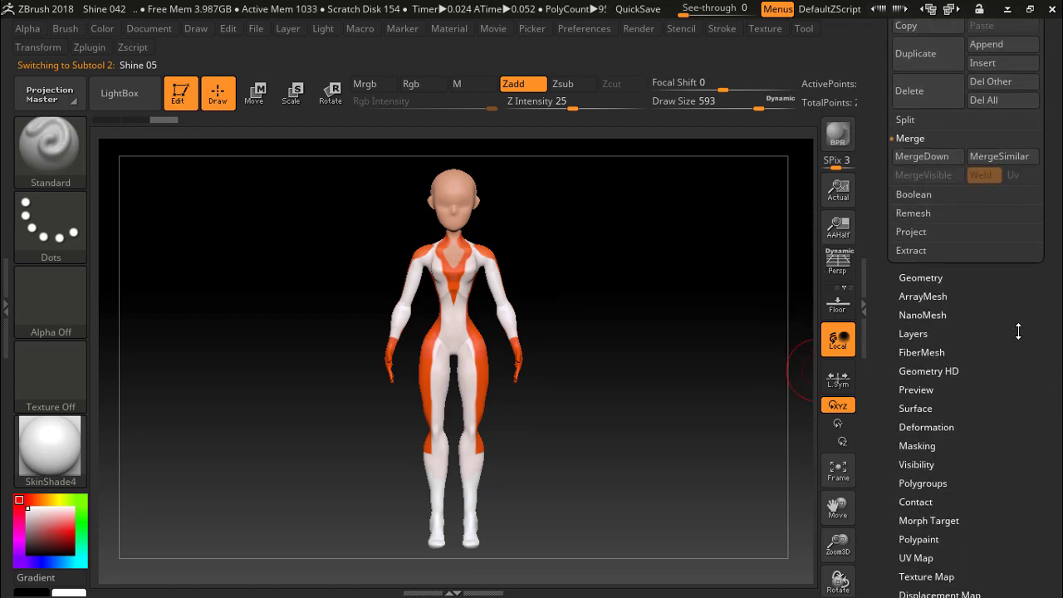
- Delete the subdivision levels of Shine 05 from the Geometry palette
left_click(922, 284)
scroll(1013, 317, "up", 3)
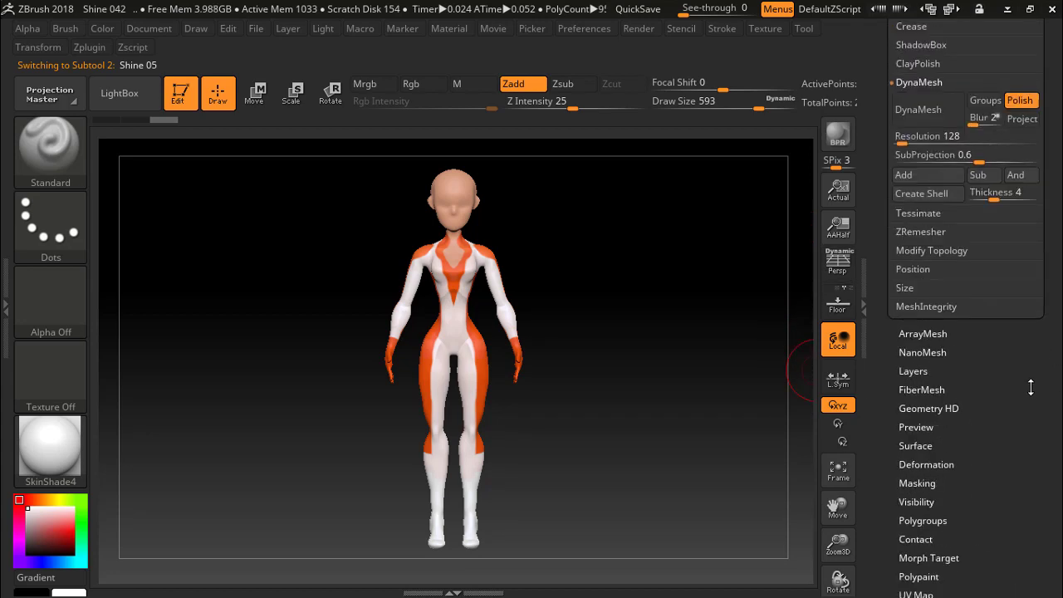
scroll(1025, 349, "up", 1)
scroll(1027, 390, "up", 1)
scroll(1027, 398, "up", 1)
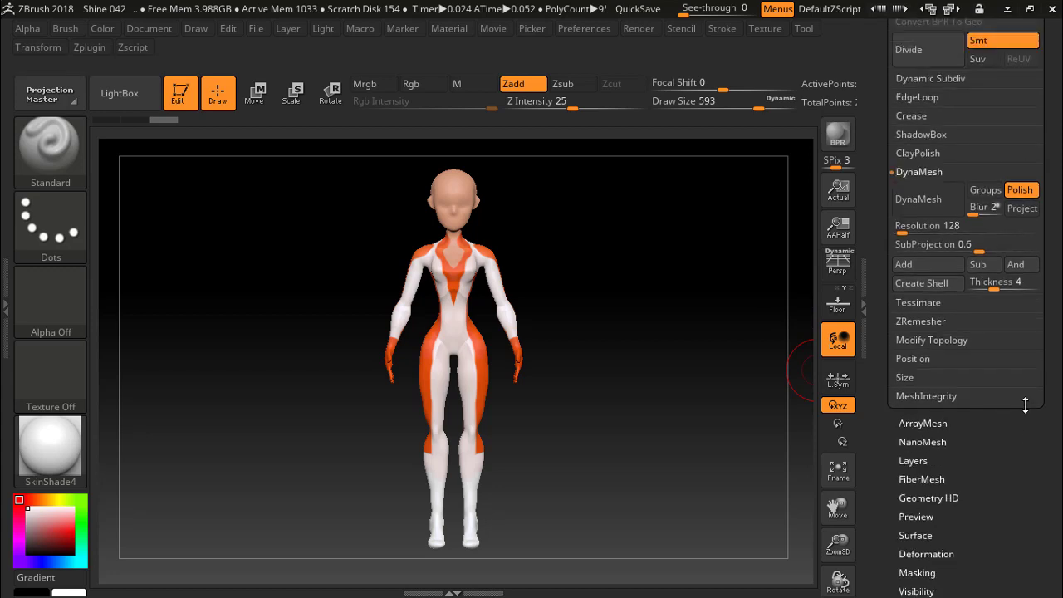
scroll(1025, 404, "down", 2)
scroll(1020, 410, "up", 3)
scroll(1021, 408, "up", 7)
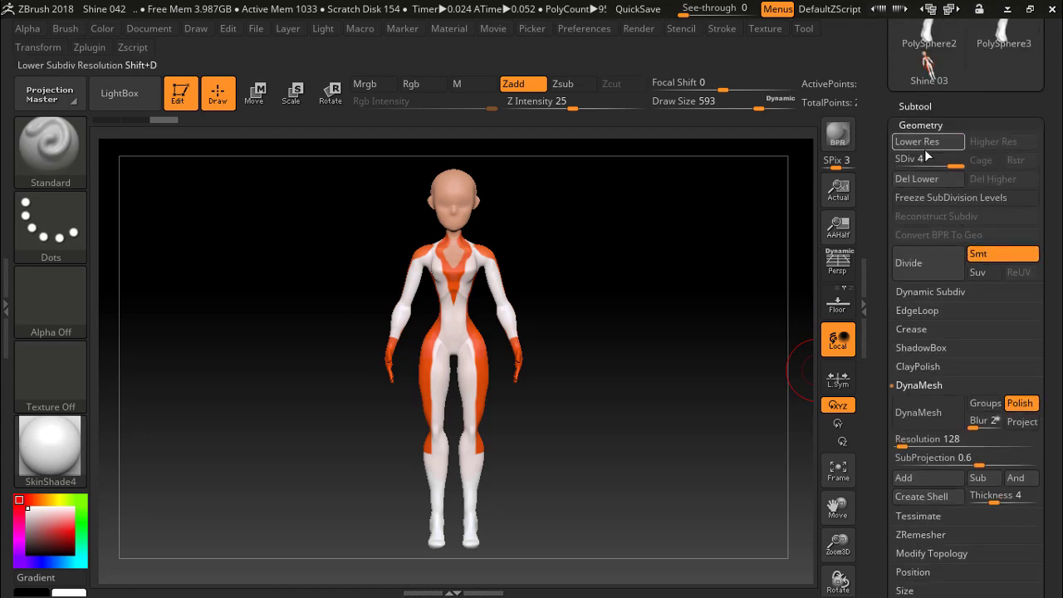
scroll(1021, 207, "down", 6)
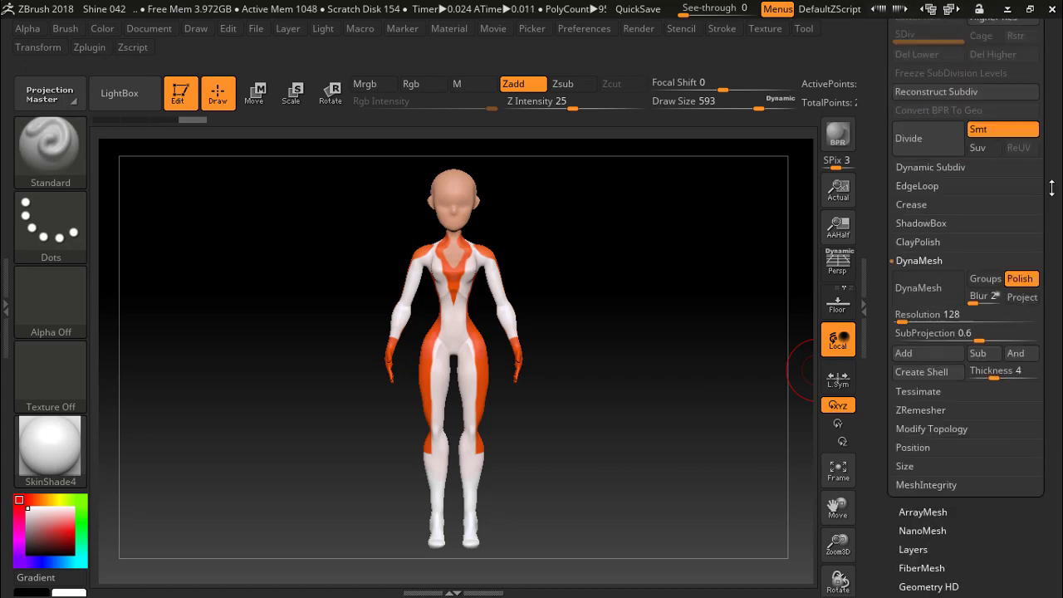
scroll(1030, 174, "down", 5)
scroll(1036, 144, "down", 2)
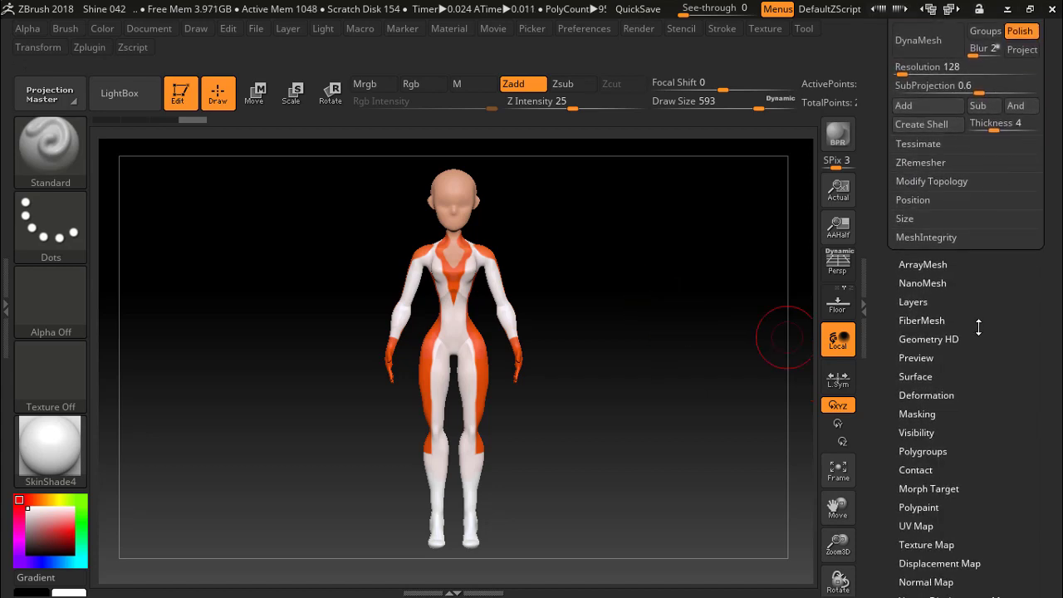
scroll(976, 305, "up", 3)
scroll(938, 315, "down", 3)
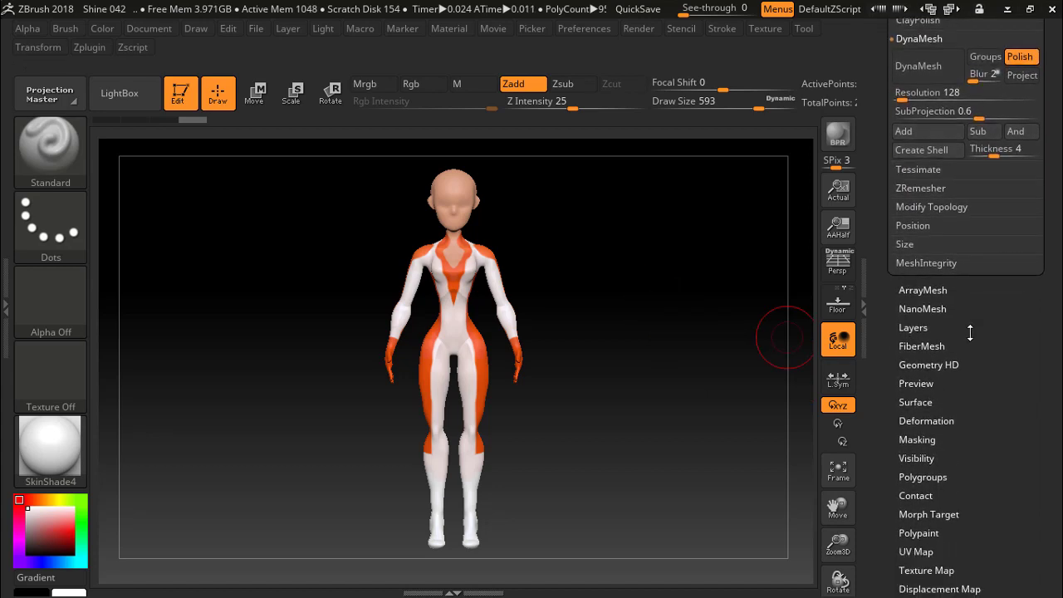
- Bake All the sculpt layers into Shine 05 and zoom in on the torso
left_click(913, 318)
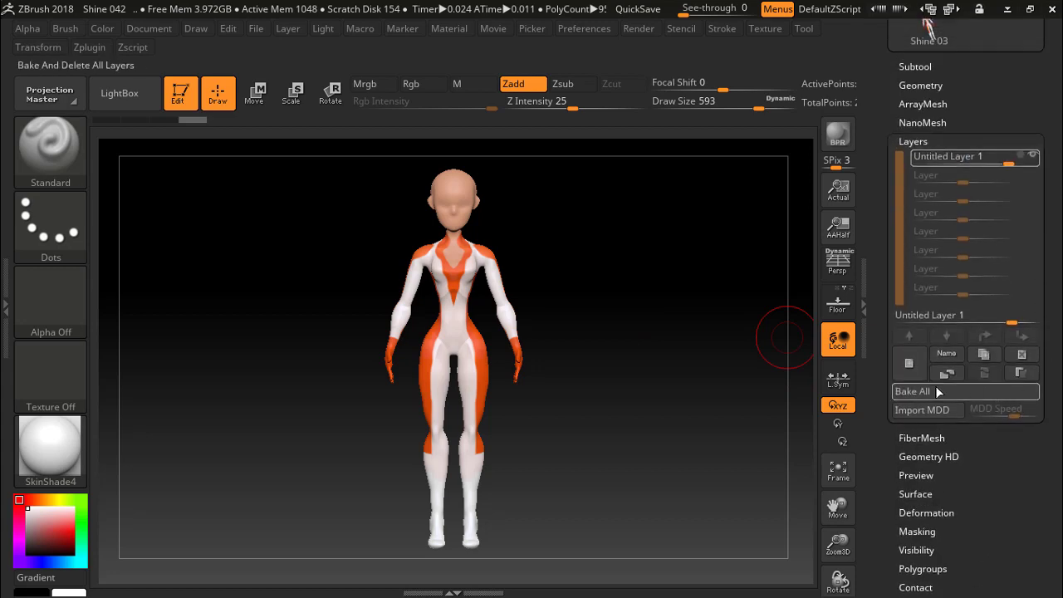
left_click(919, 394)
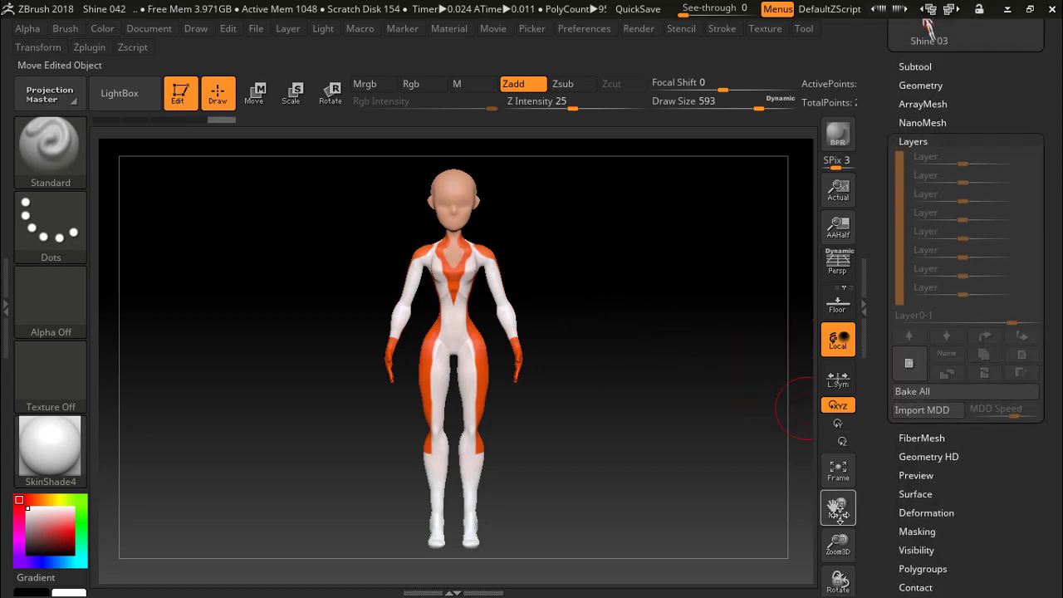
left_click_drag(838, 544, 883, 571)
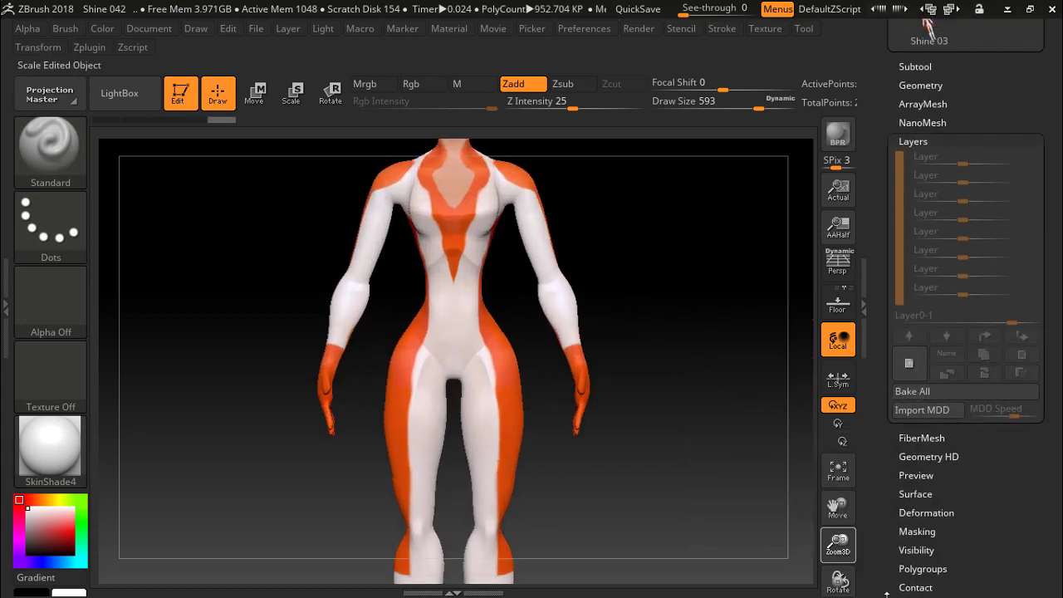
left_click(51, 145)
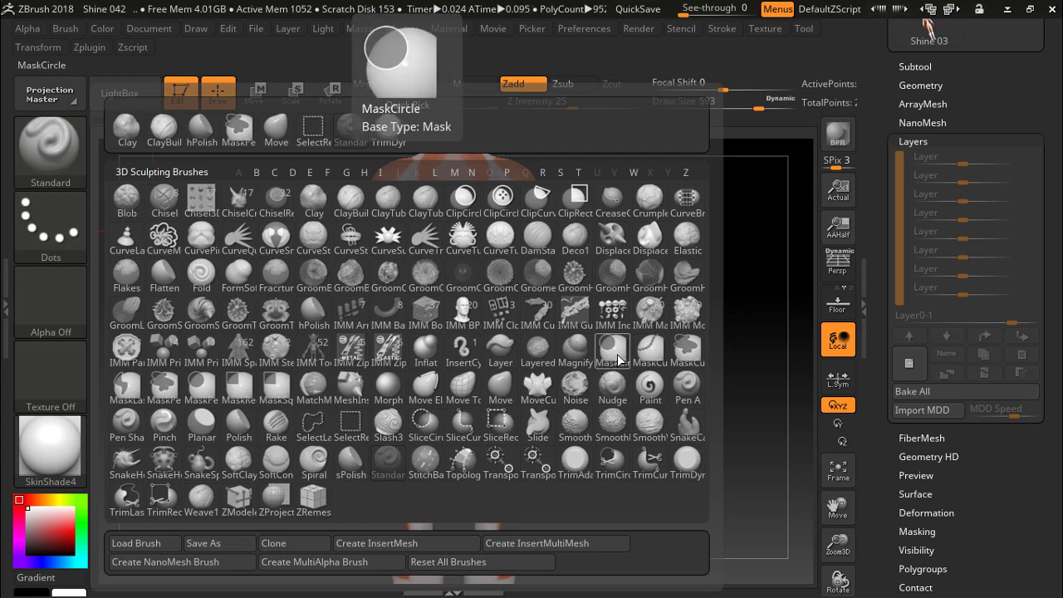
- Box-select the hips with SelectRect so only the hips and upper thighs stay visible
left_click(127, 386)
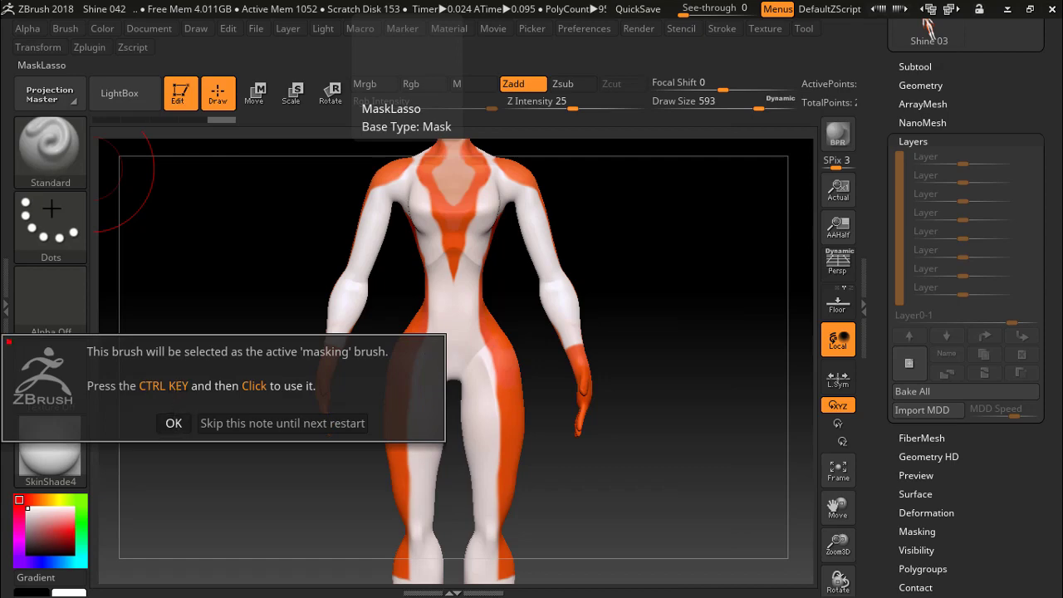
left_click(173, 423)
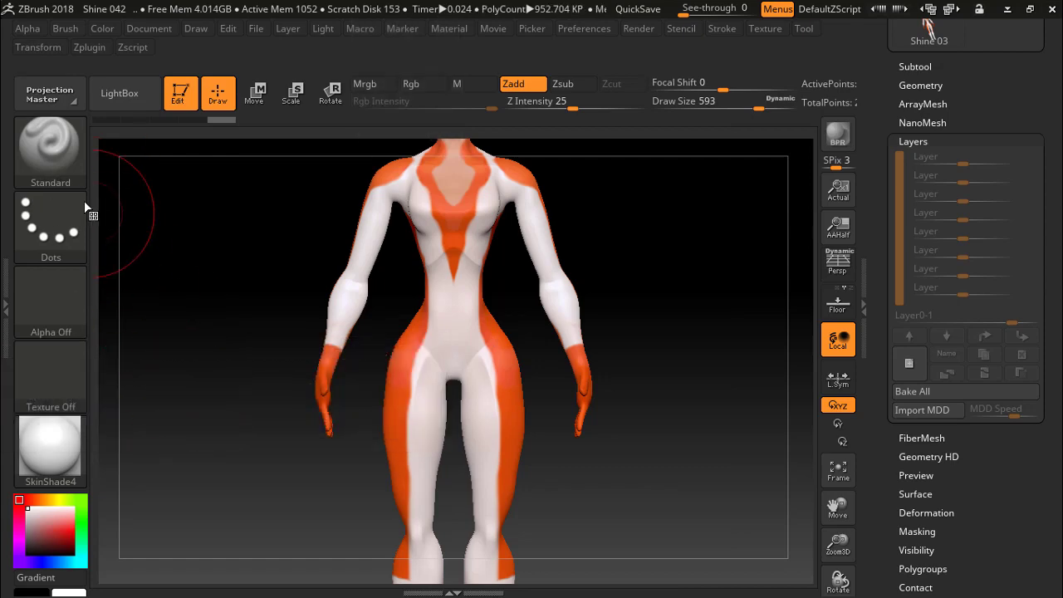
left_click(40, 142)
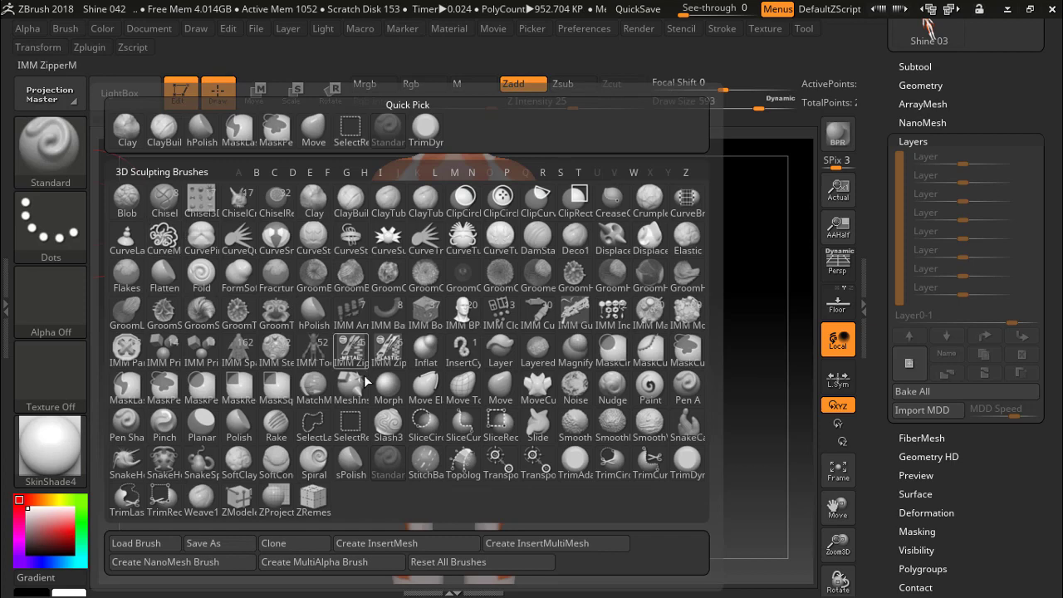
left_click(351, 427)
left_click(299, 457)
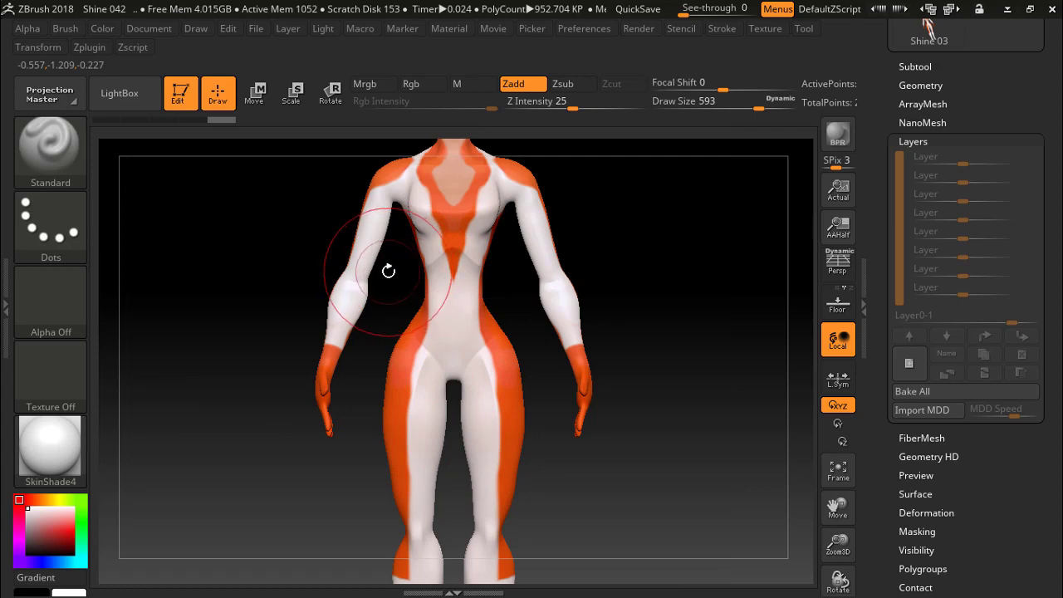
left_click_drag(382, 270, 529, 463, "ctrl+shift")
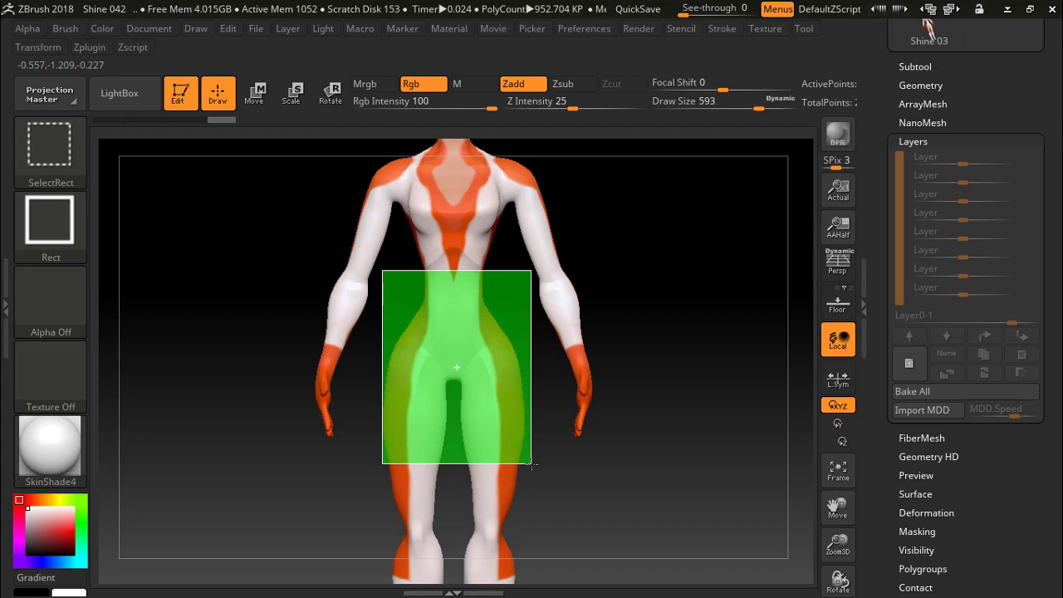
left_click_drag(532, 461, 531, 442, "ctrl+shift")
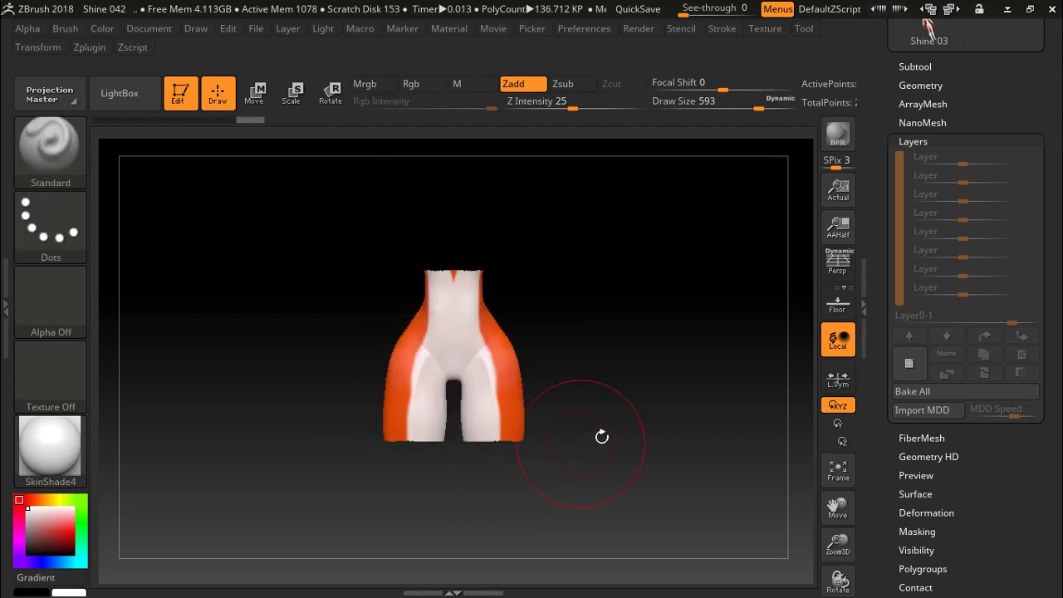
mouse_move(697, 318)
left_mouse_down()
mouse_move(522, 257)
mouse_move(612, 332)
mouse_move(707, 318)
mouse_move(688, 318)
left_mouse_up()
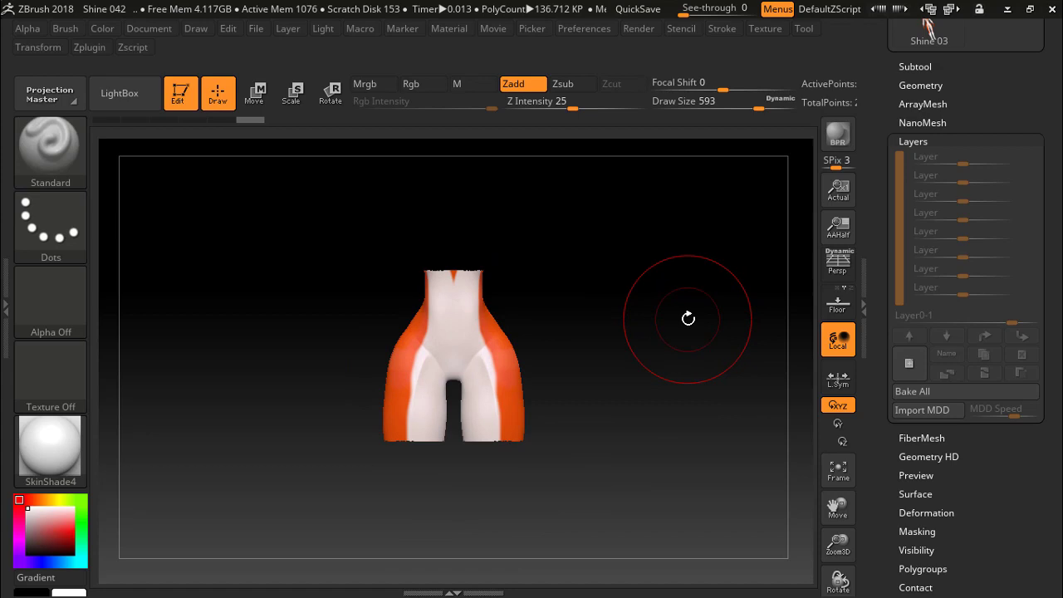
left_click(1008, 10)
left_click(477, 582)
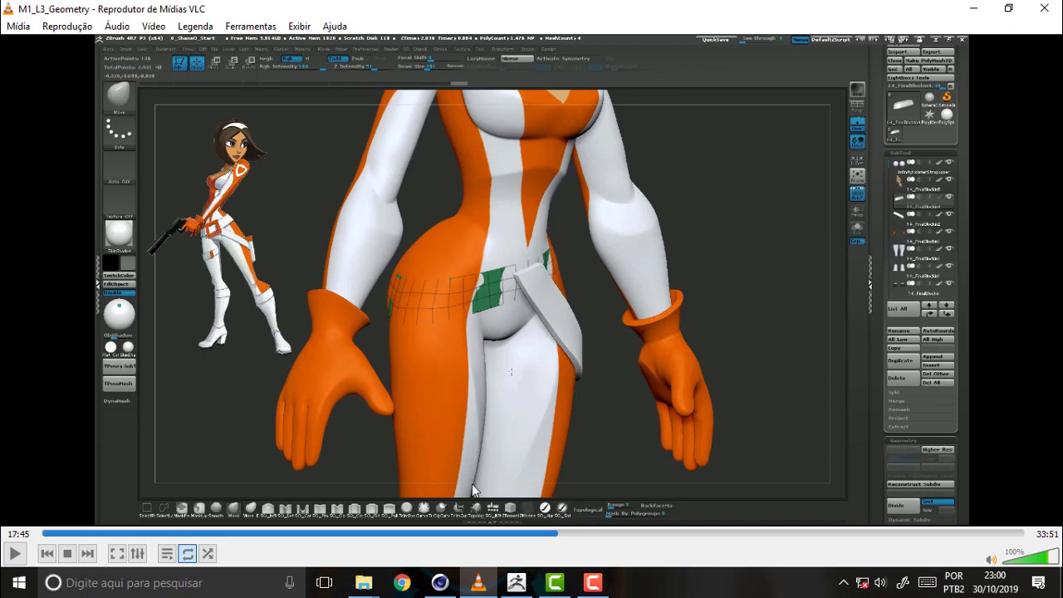
left_click(517, 585)
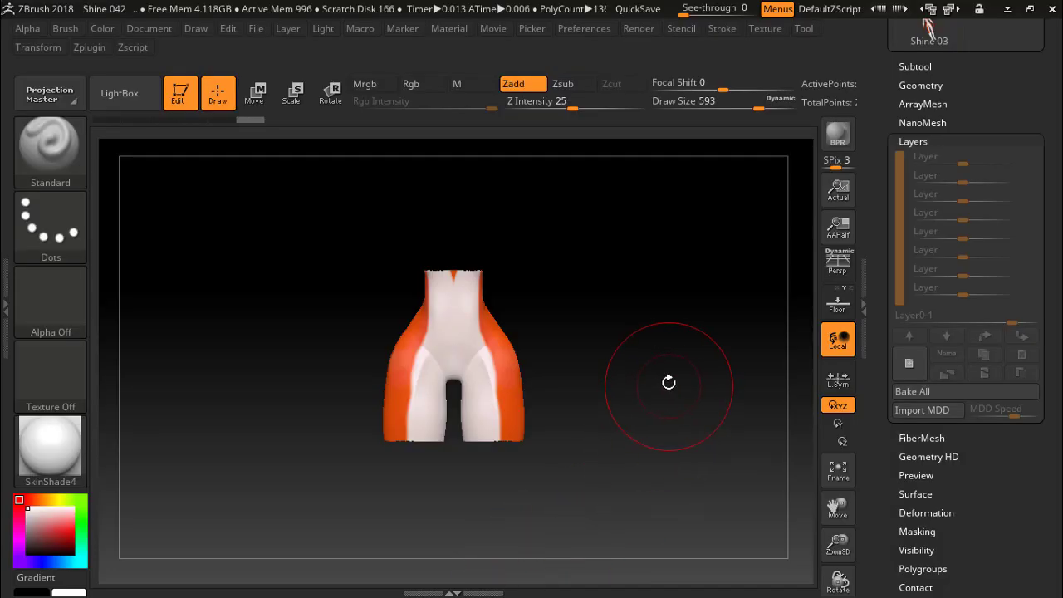
- Turn the hips to a straight front view, enlarge them and centre them in the canvas
left_click_drag(618, 378, 665, 373)
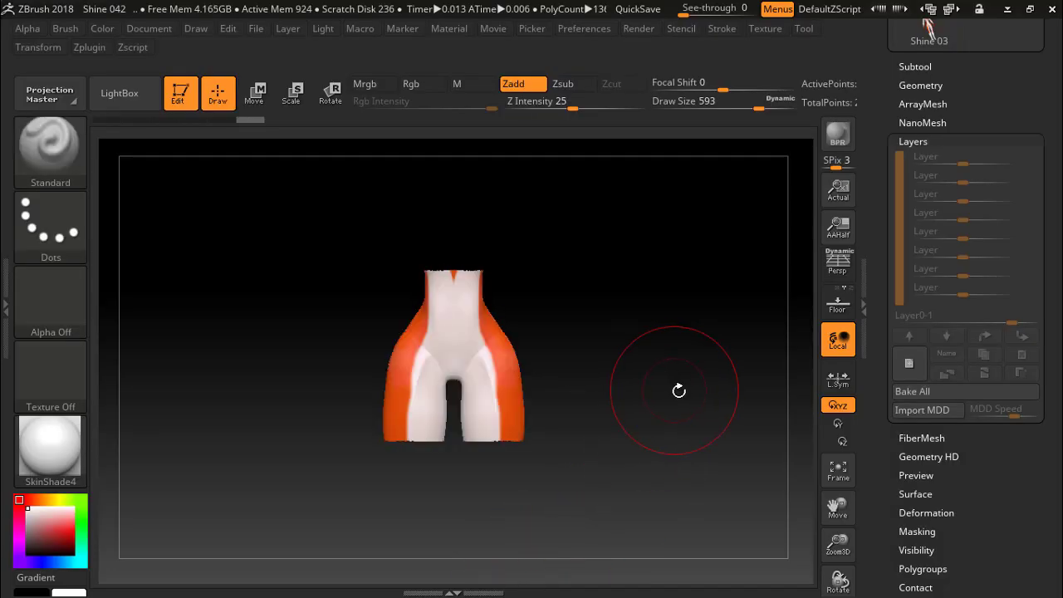
left_click_drag(837, 546, 838, 574)
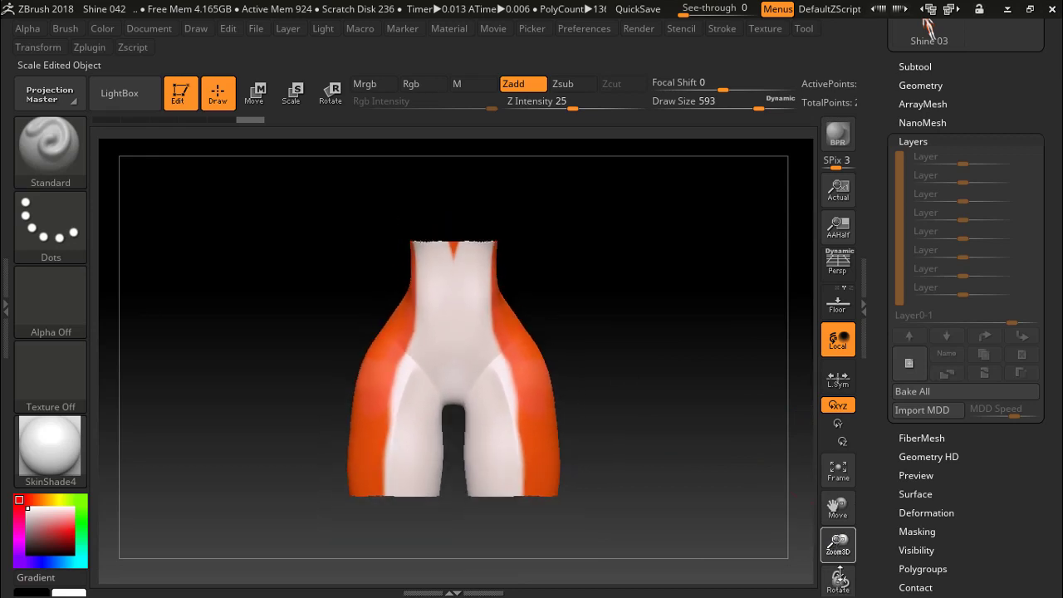
left_click_drag(837, 506, 826, 483)
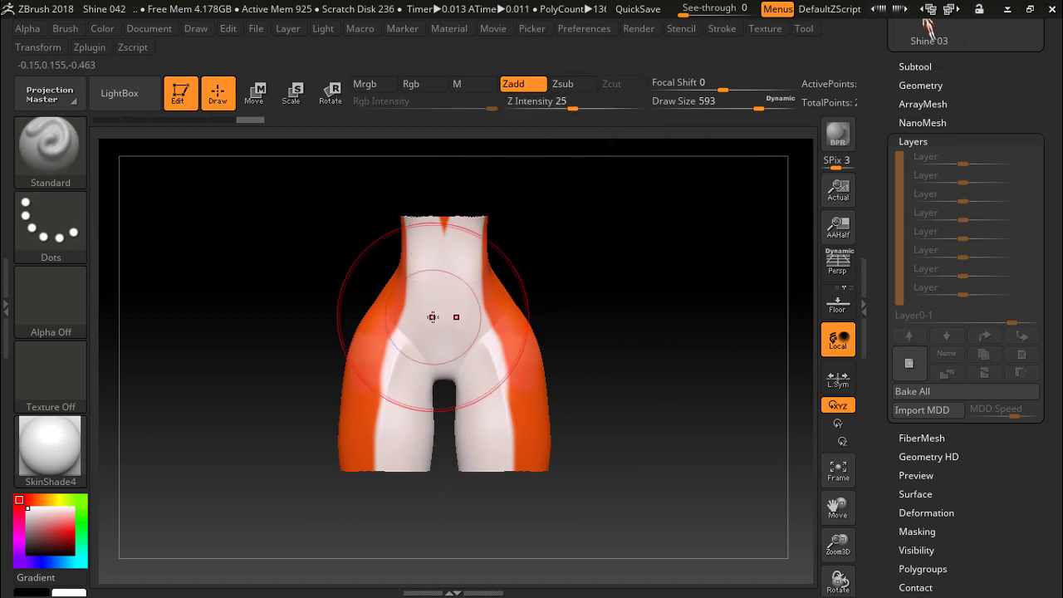
left_click(50, 145)
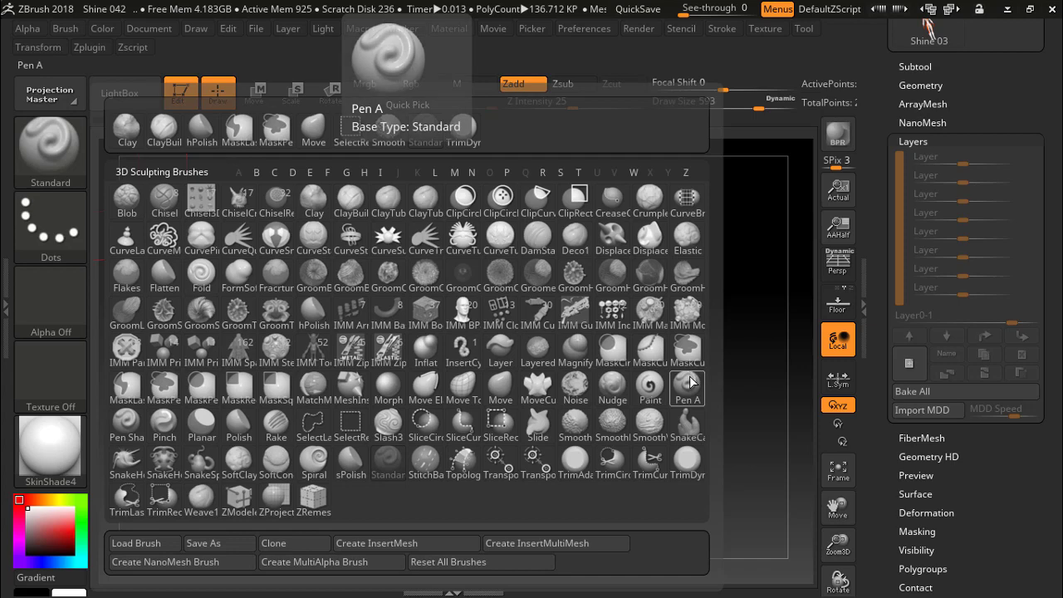
- Pick the MaskLasso brush and lower Draw Size to 274
left_click(130, 392)
left_click(172, 354)
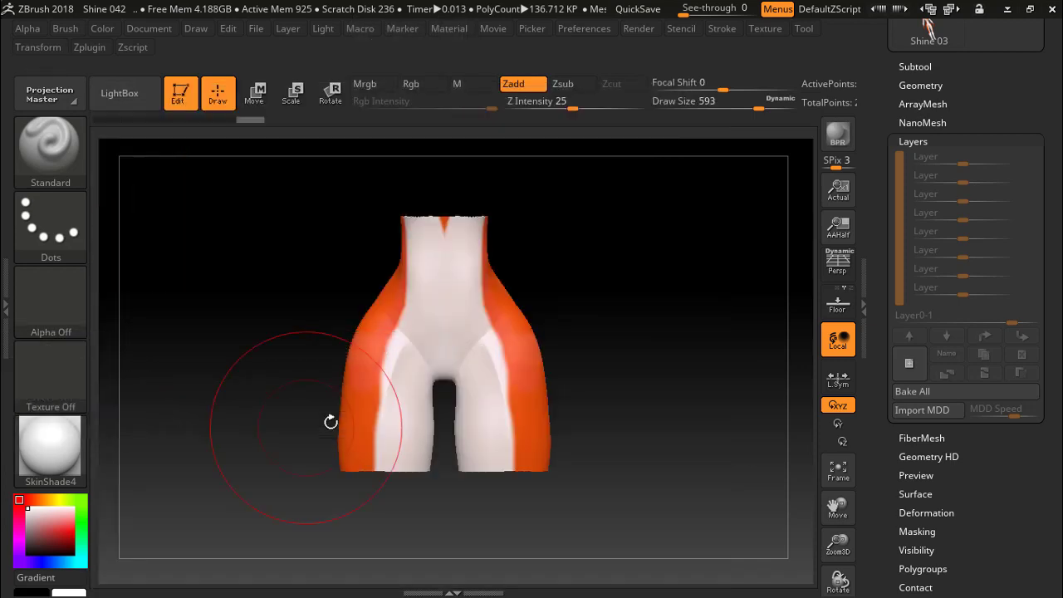
left_click_drag(758, 101, 729, 101)
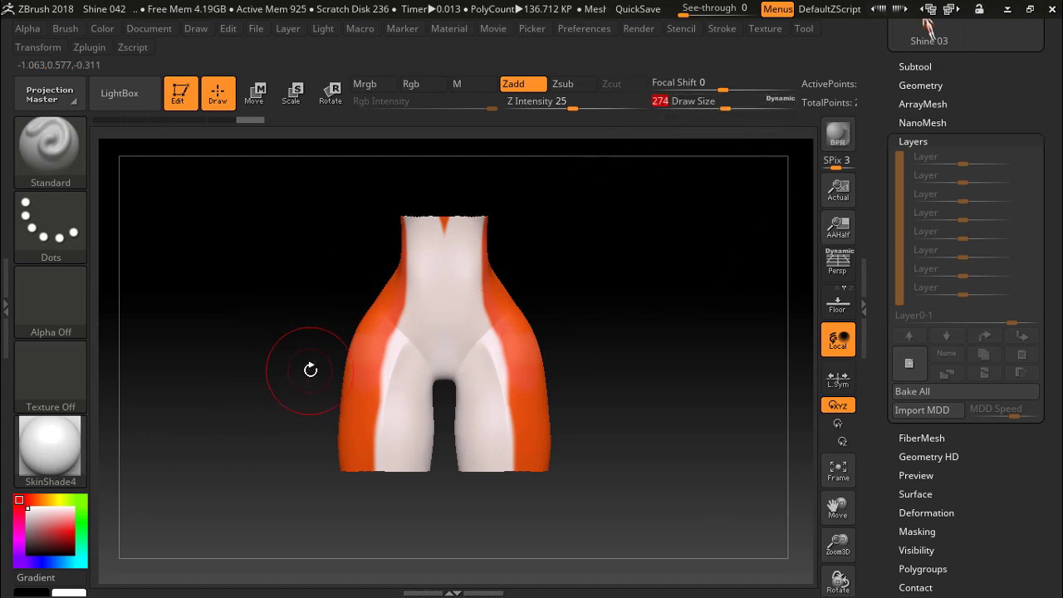
- Lasso-mask the lower hips, clearing and redrawing until the edge rises diagonally from left hip to right waist
key("ctrl")
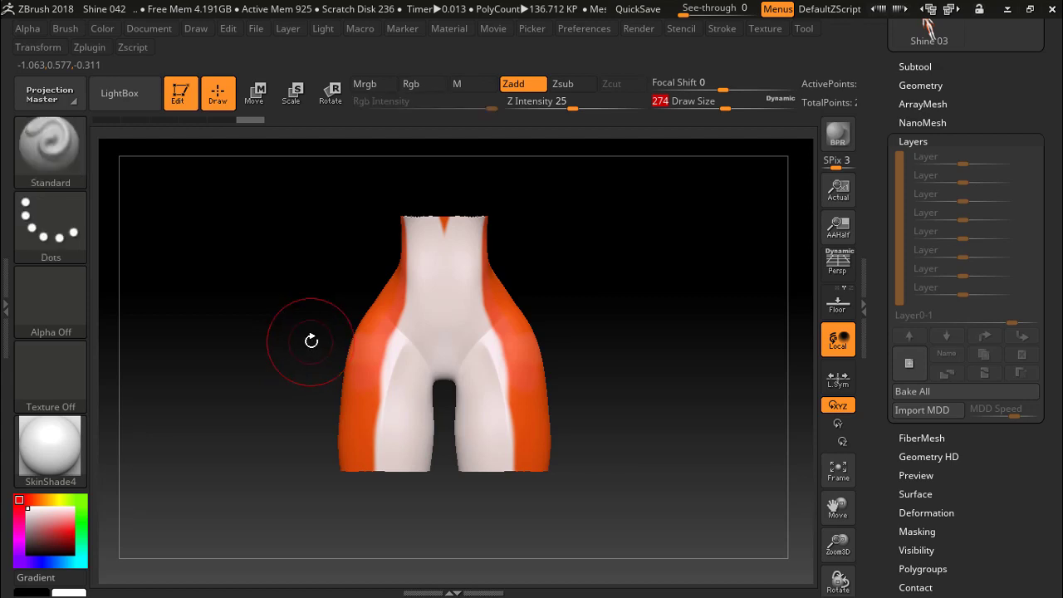
key("ctrl+shift")
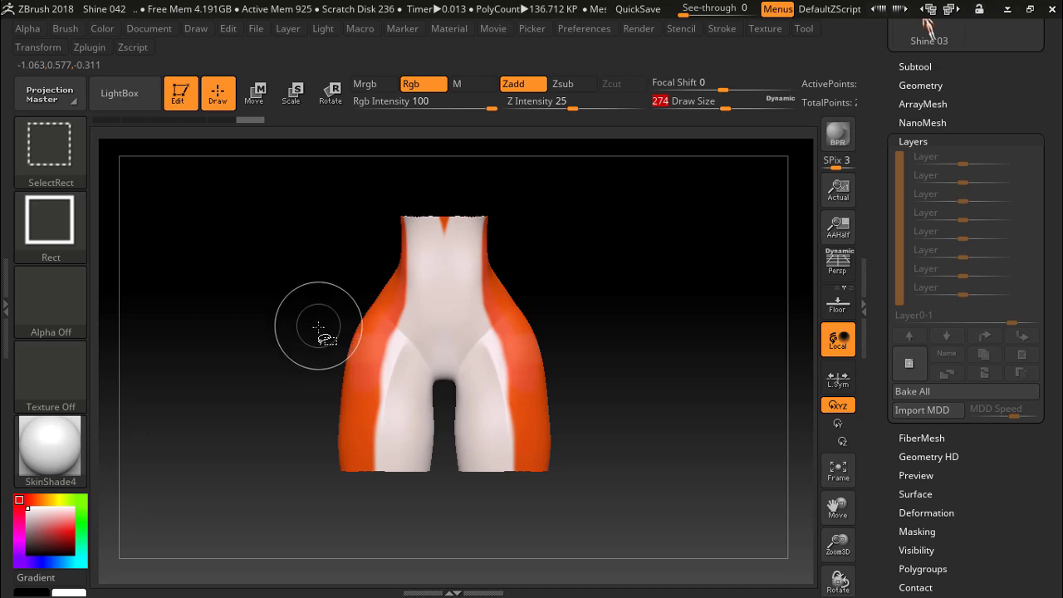
left_click_drag(317, 331, 316, 534, "ctrl+shift")
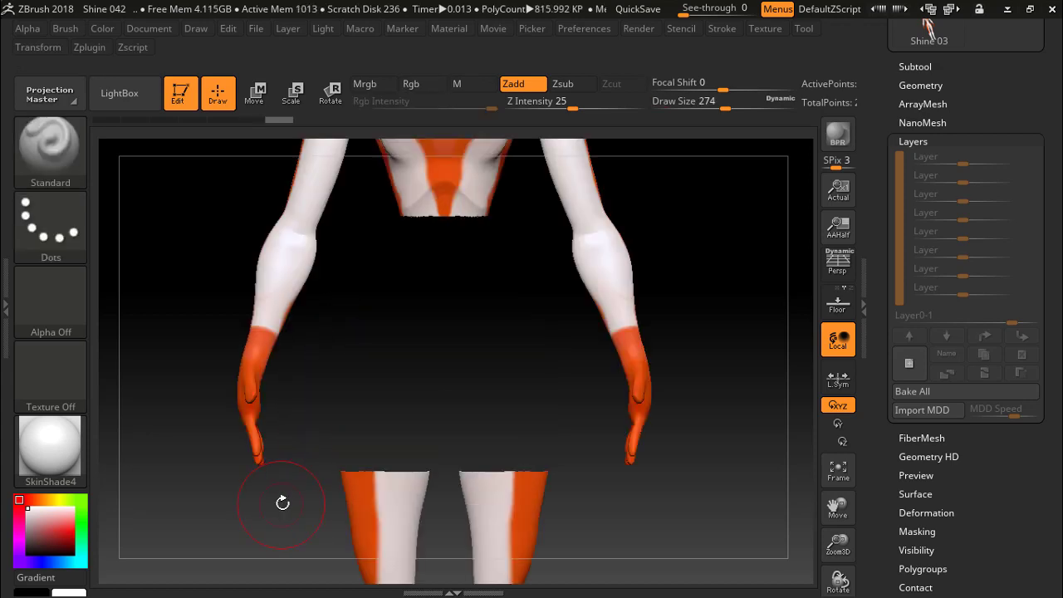
key("ctrl+z")
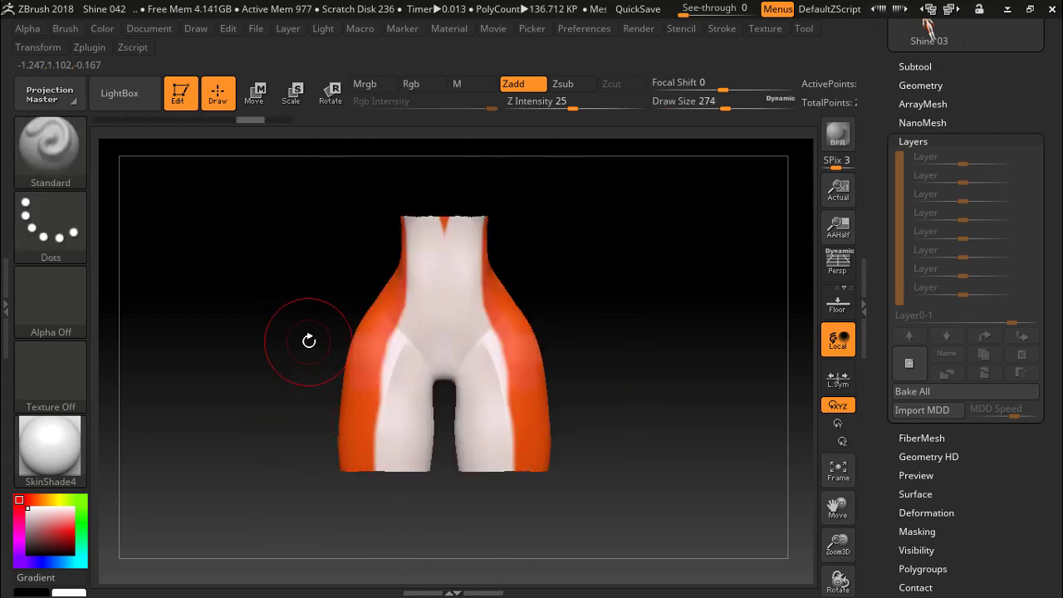
key("ctrl")
left_click_drag(288, 346, 587, 264, "ctrl")
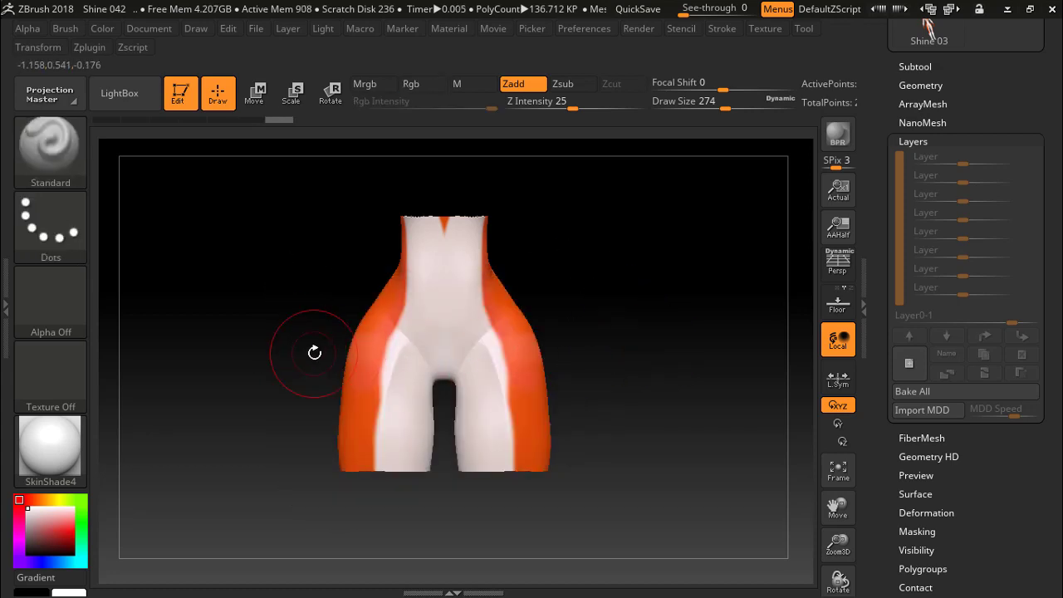
mouse_move(304, 351)
left_mouse_down("ctrl")
mouse_move(587, 272)
mouse_move(577, 264)
mouse_move(691, 390)
left_mouse_up("ctrl")
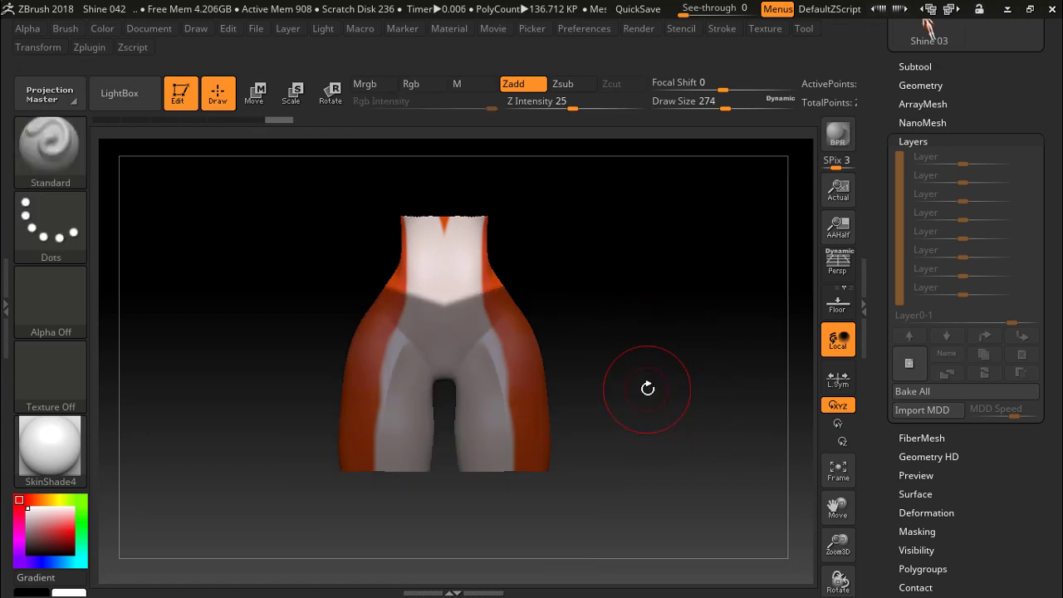
key("ctrl+shift+a")
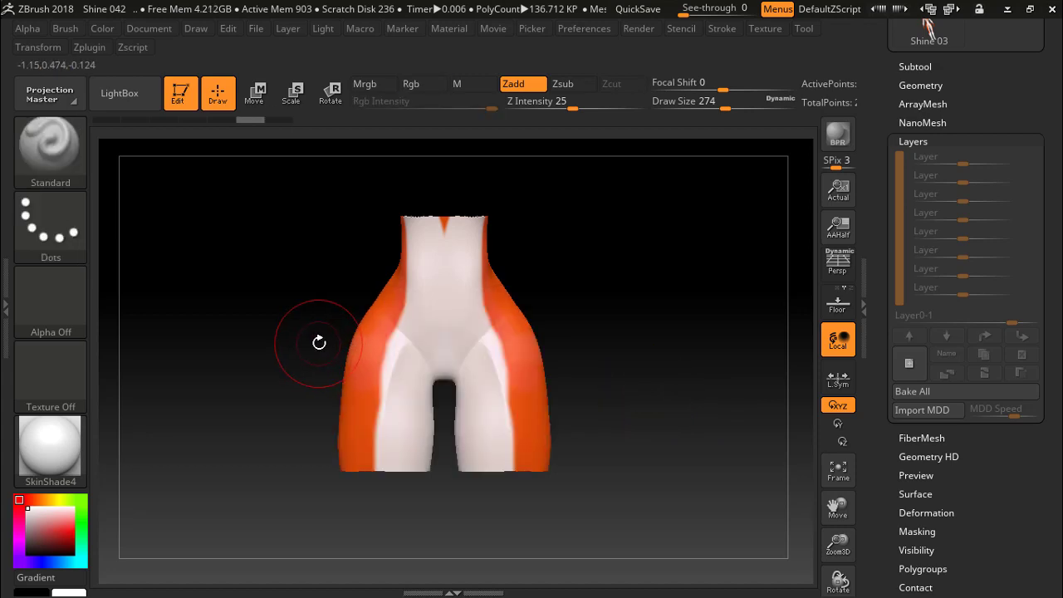
left_click_drag(319, 339, 585, 260, "ctrl")
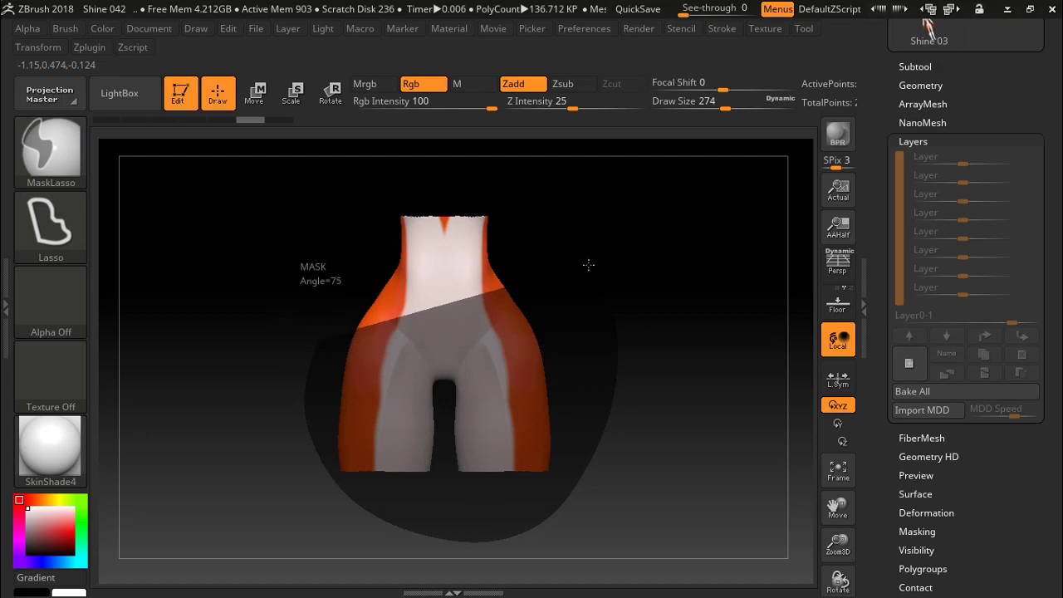
- Lasso a diagonal band across the hips and invert the mask
left_click_drag(588, 264, 592, 270, "ctrl")
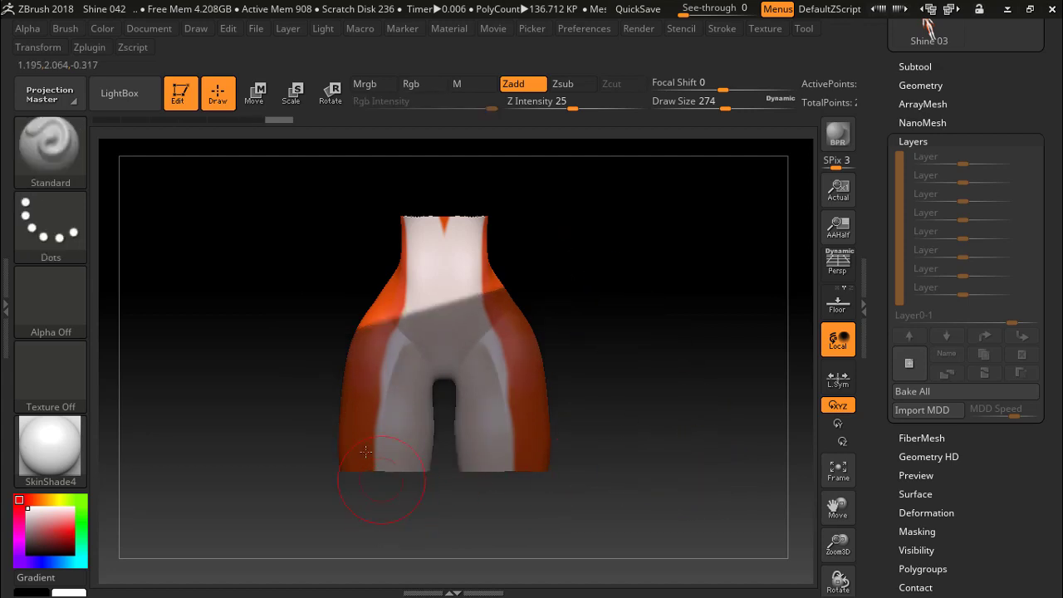
mouse_move(316, 373)
left_mouse_down("ctrl")
mouse_move(318, 476)
mouse_move(524, 531)
mouse_move(605, 308)
mouse_move(571, 298)
left_mouse_up("ctrl")
mouse_move(695, 415)
left_mouse_down()
mouse_move(363, 434)
mouse_move(432, 444)
left_mouse_up()
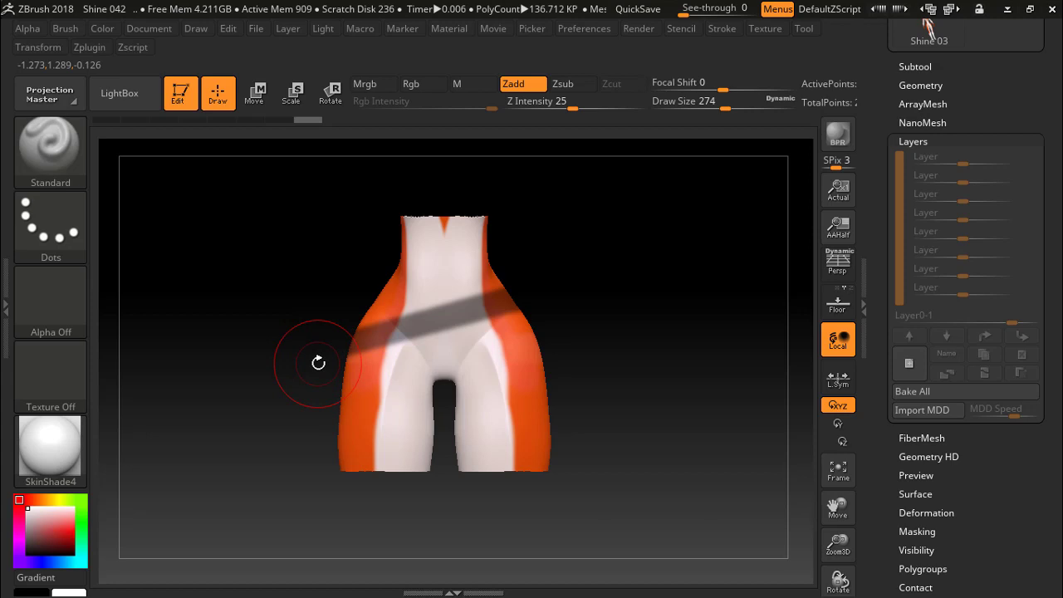
left_click(724, 362, "ctrl")
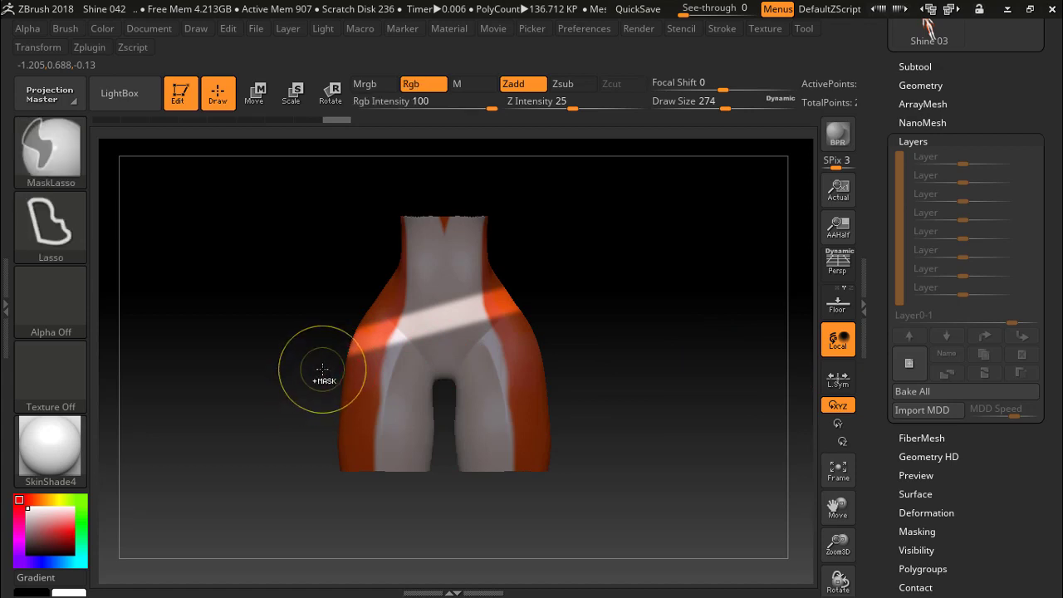
- Redraw the lower-hips mask beneath the diagonal and invert it, leaving a narrow masked band
mouse_move(320, 380)
left_mouse_down("ctrl")
mouse_move(597, 356)
mouse_move(567, 305)
mouse_move(581, 311)
left_mouse_up("ctrl")
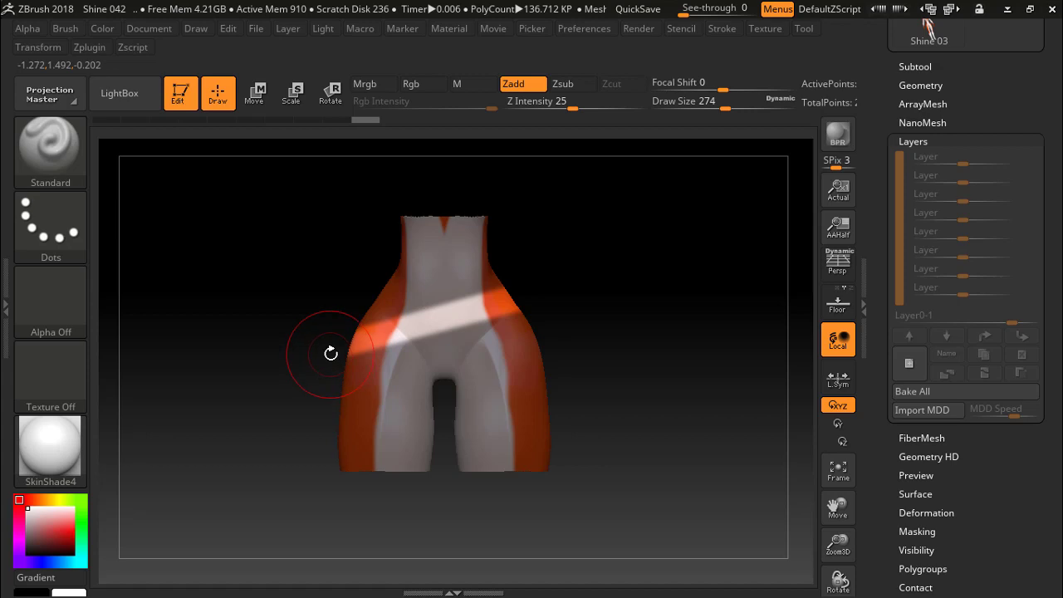
mouse_move(330, 353)
left_mouse_down("ctrl")
mouse_move(590, 285)
mouse_move(656, 424)
left_mouse_up("ctrl")
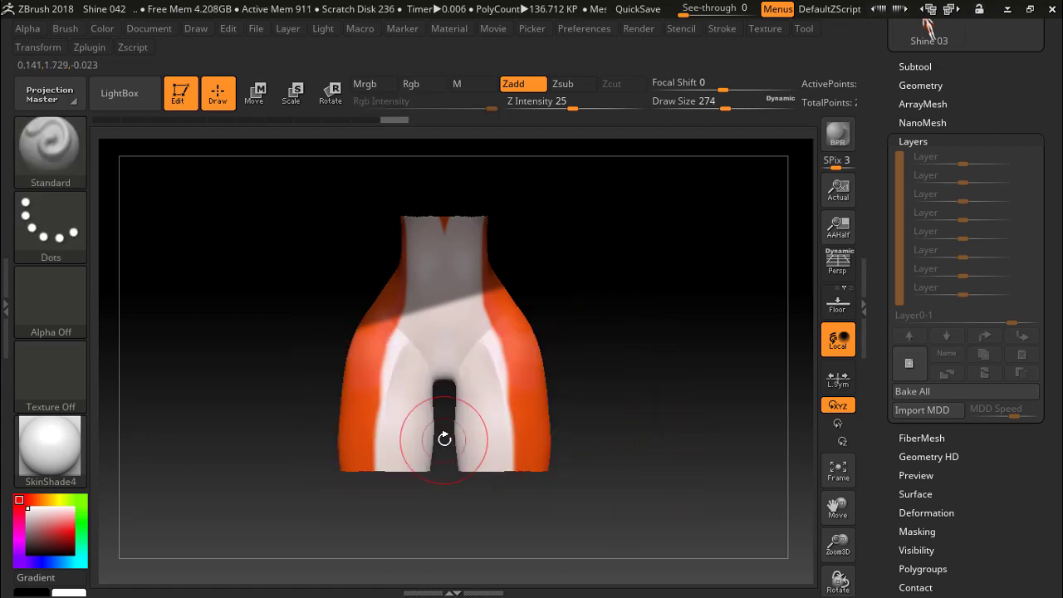
key("ctrl")
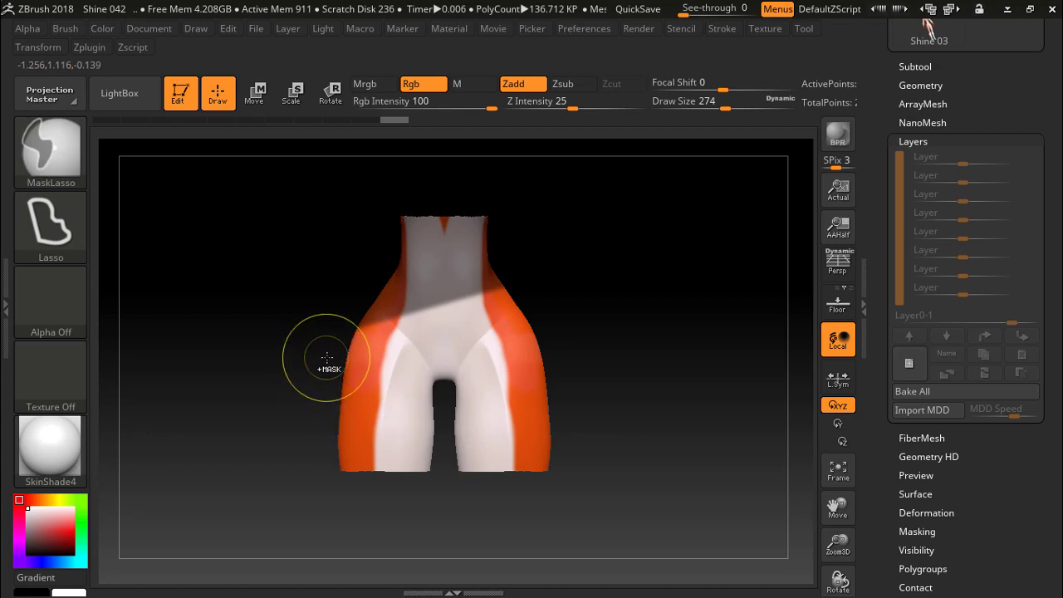
left_click_drag(328, 361, 560, 304, "ctrl")
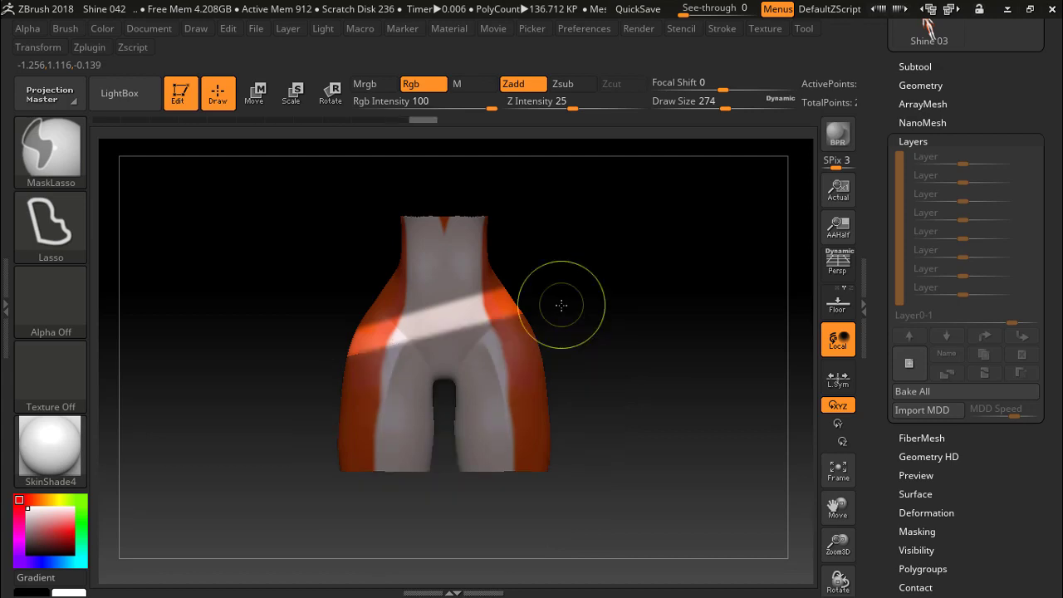
left_click(787, 397, "ctrl")
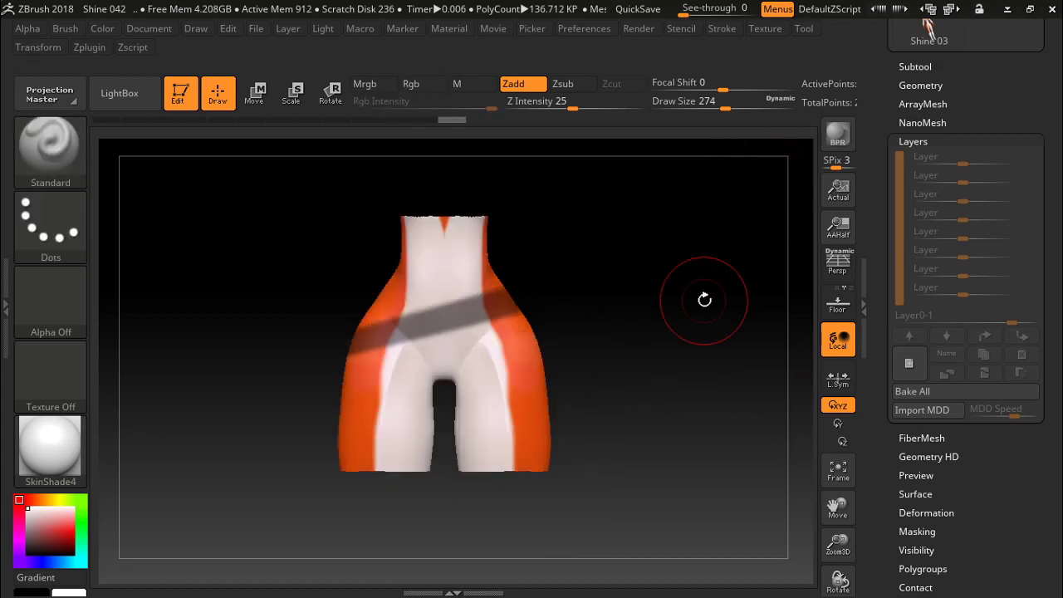
mouse_move(700, 304)
left_mouse_down()
mouse_move(662, 278)
mouse_move(337, 283)
mouse_move(610, 344)
left_mouse_up()
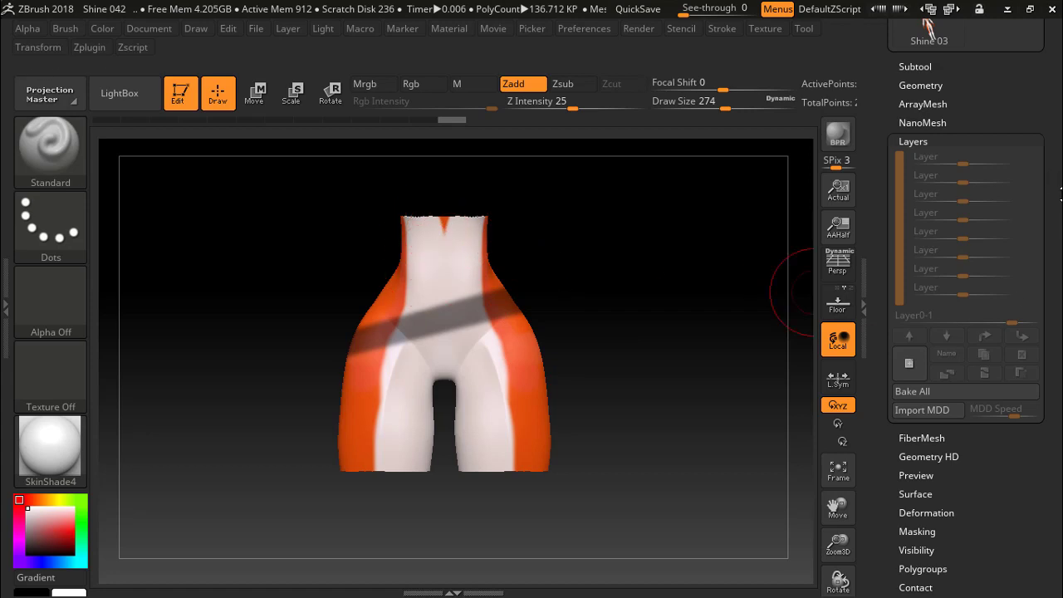
- Run Geometry > EdgeLoop > Edgeloop Masked Border to crease loops along the band's edges
left_click_drag(1060, 193, 1056, 247)
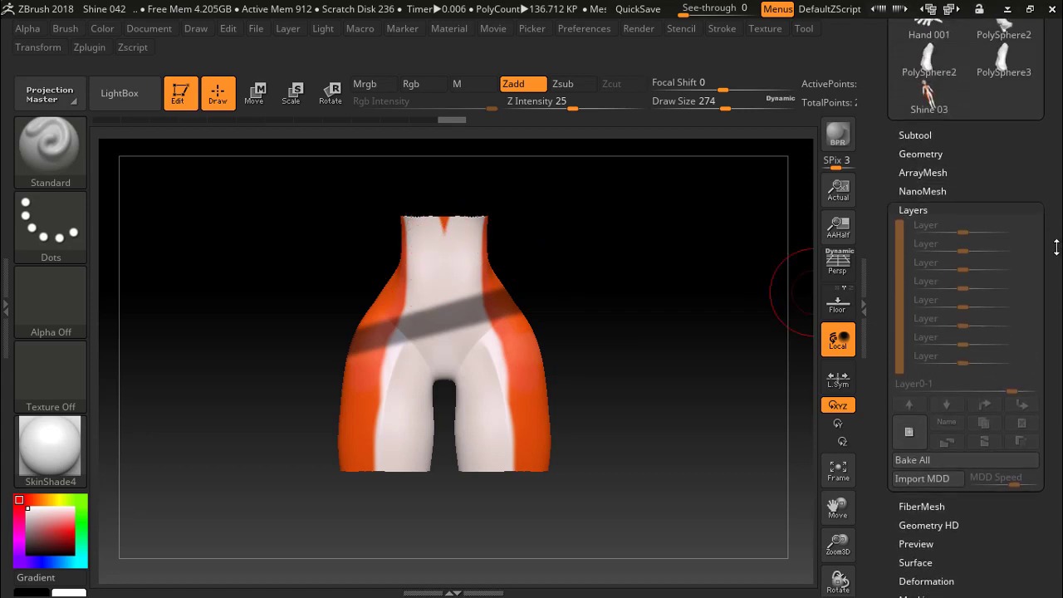
left_click(922, 153)
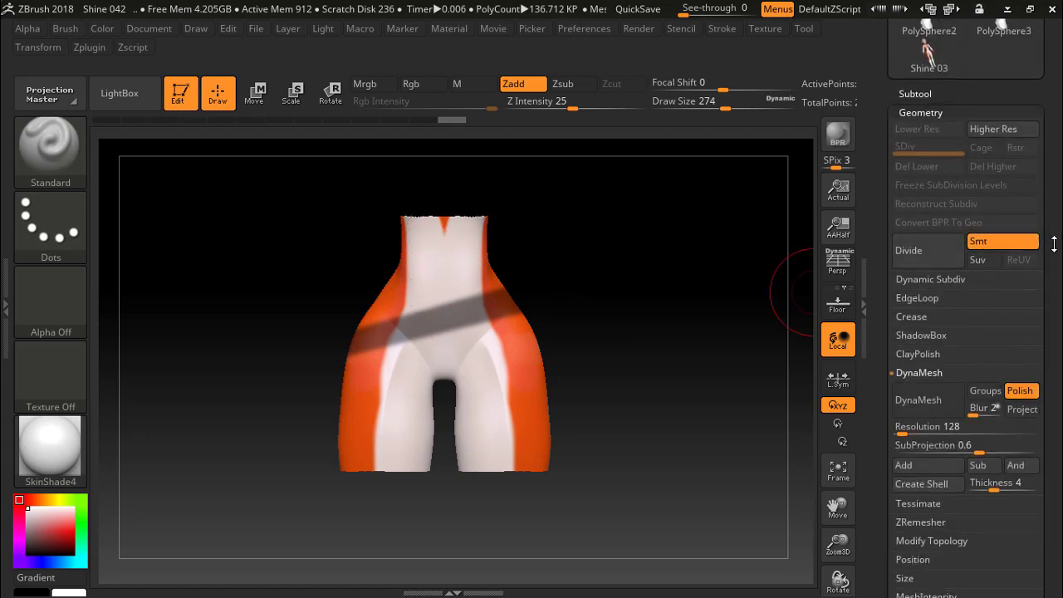
left_click_drag(1048, 289, 1048, 148)
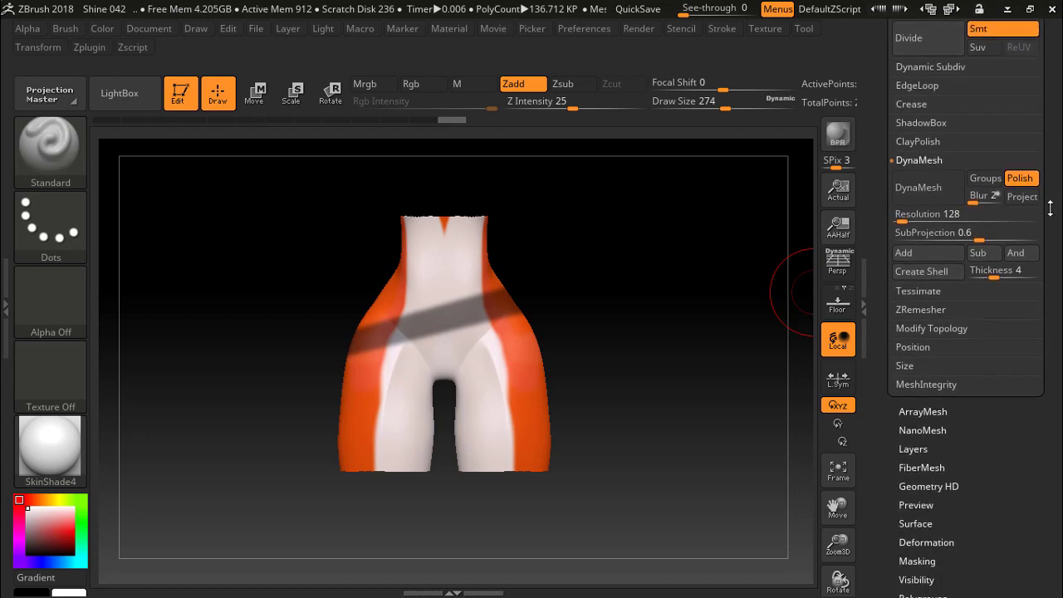
left_click(930, 318)
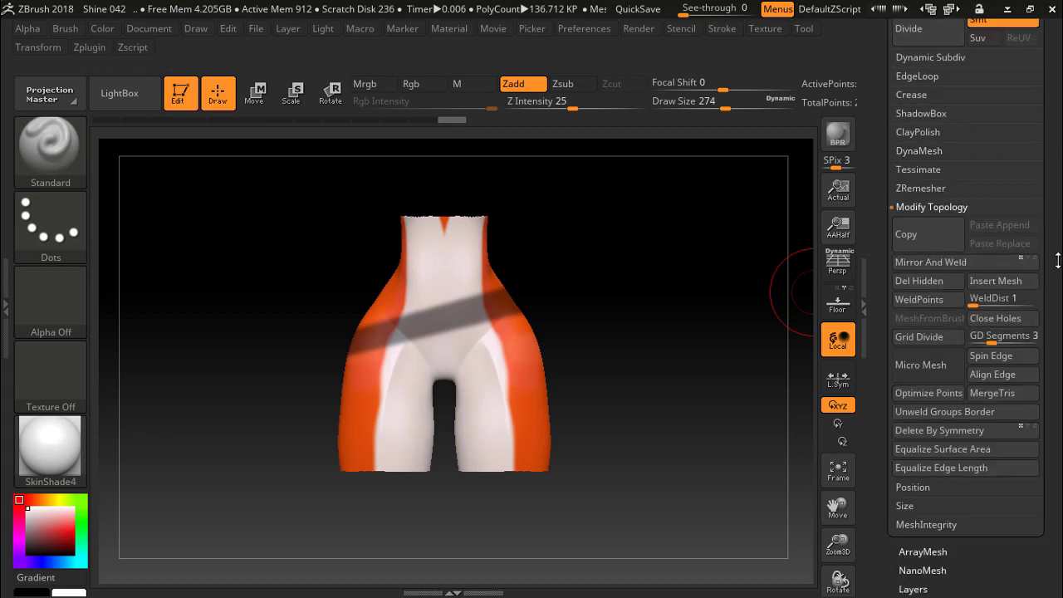
left_click_drag(1061, 209, 928, 339)
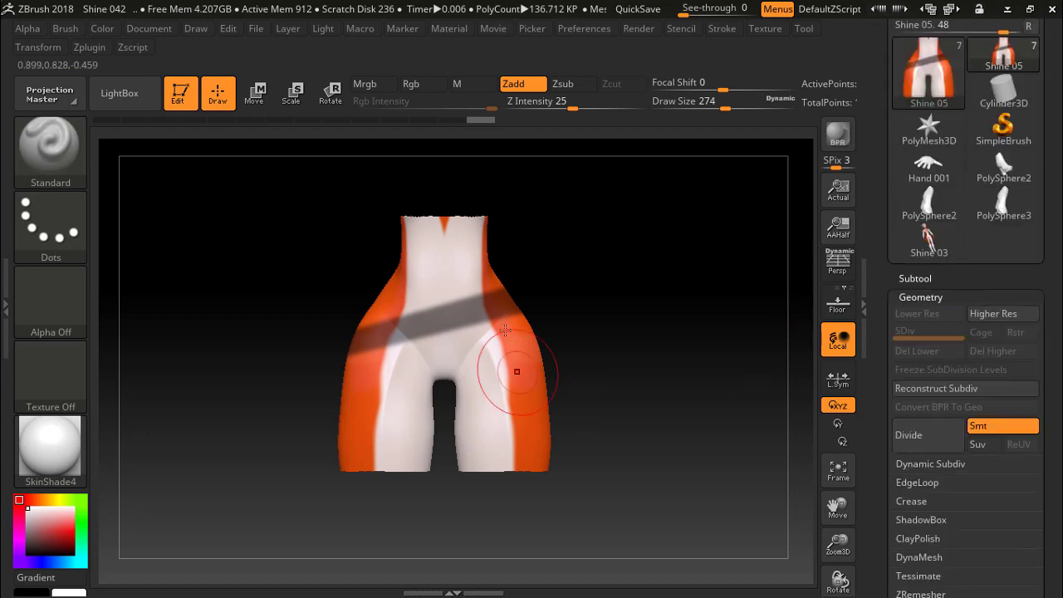
left_click_drag(1048, 272, 1048, 48)
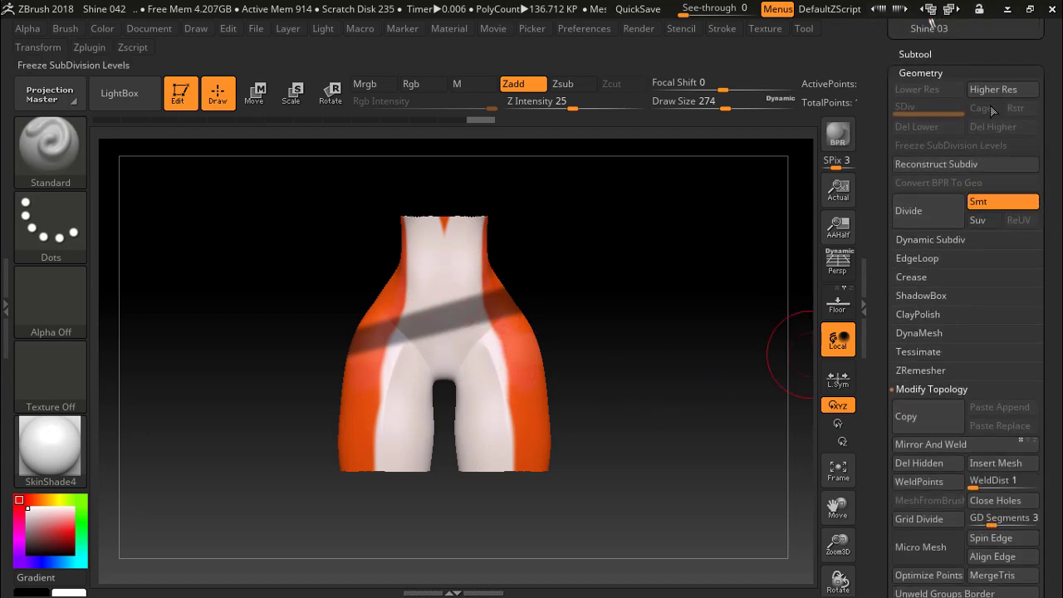
left_click_drag(1038, 287, 1038, 225)
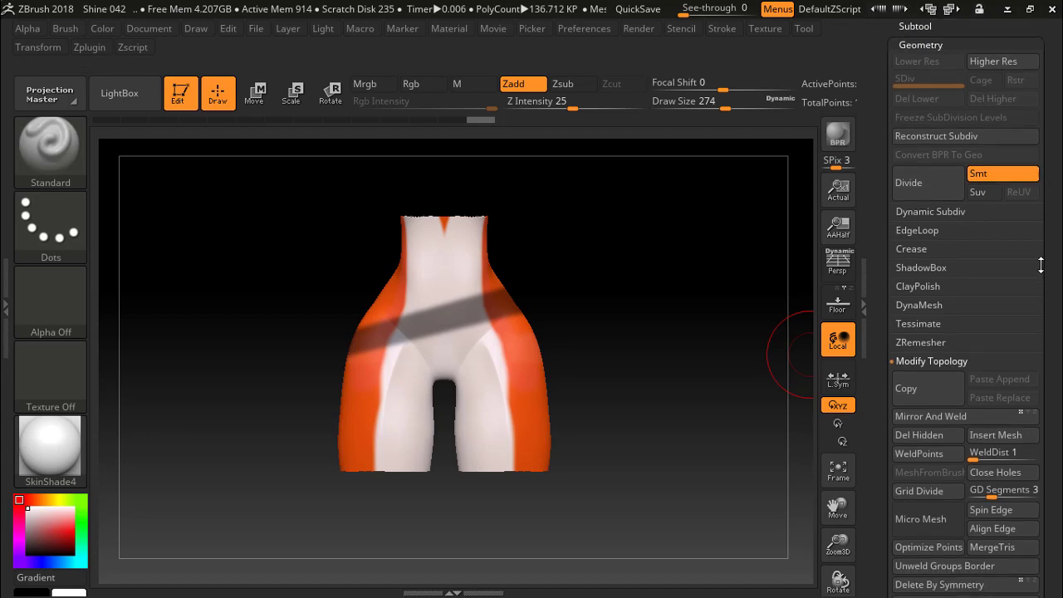
left_click(928, 197)
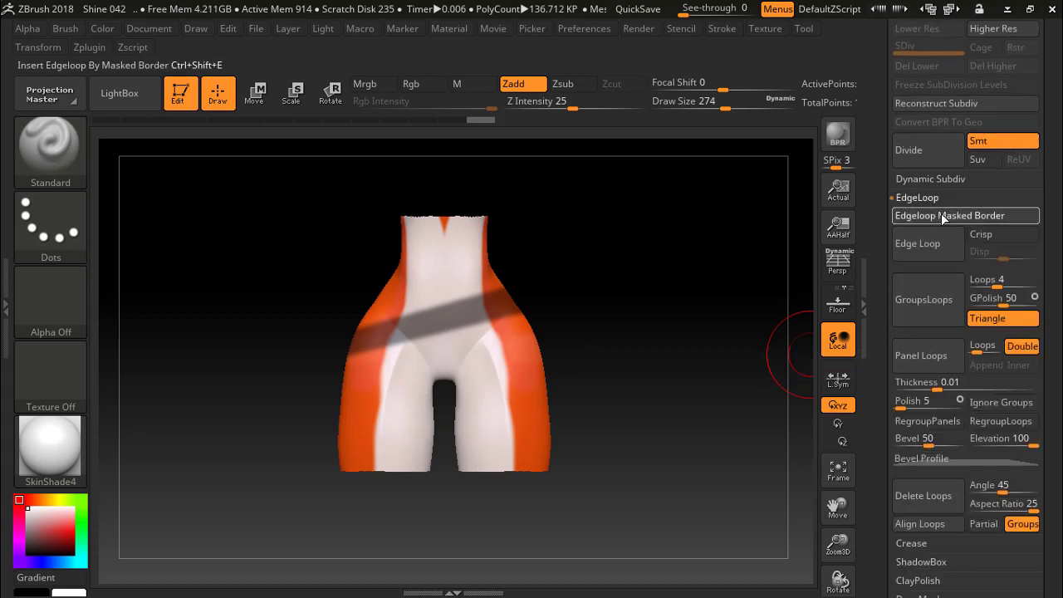
left_click(942, 216)
left_click_drag(1056, 212, 1043, 299)
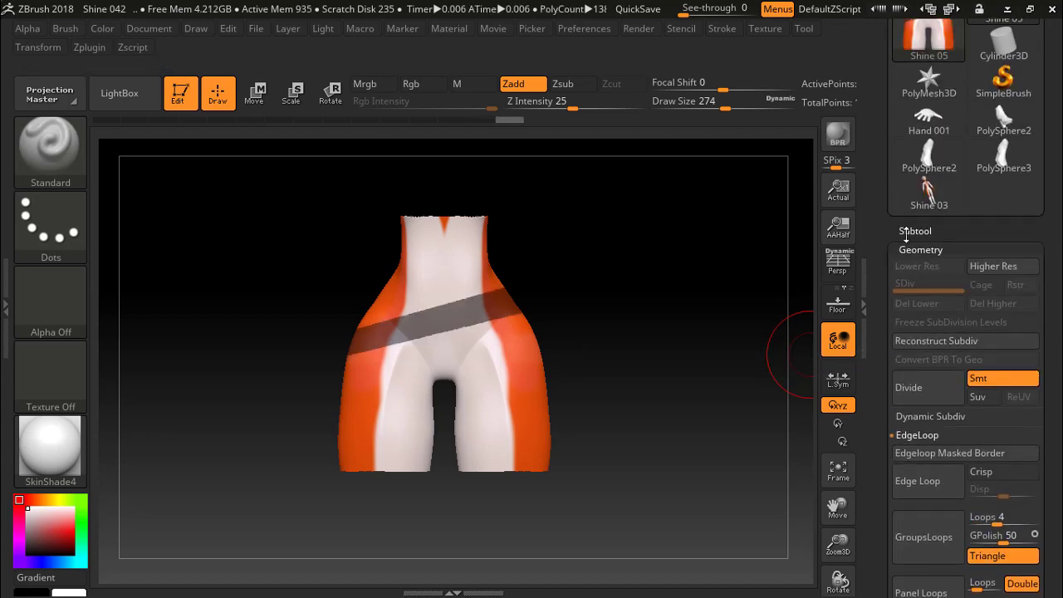
left_click(914, 231)
left_click_drag(1038, 547, 1036, 221)
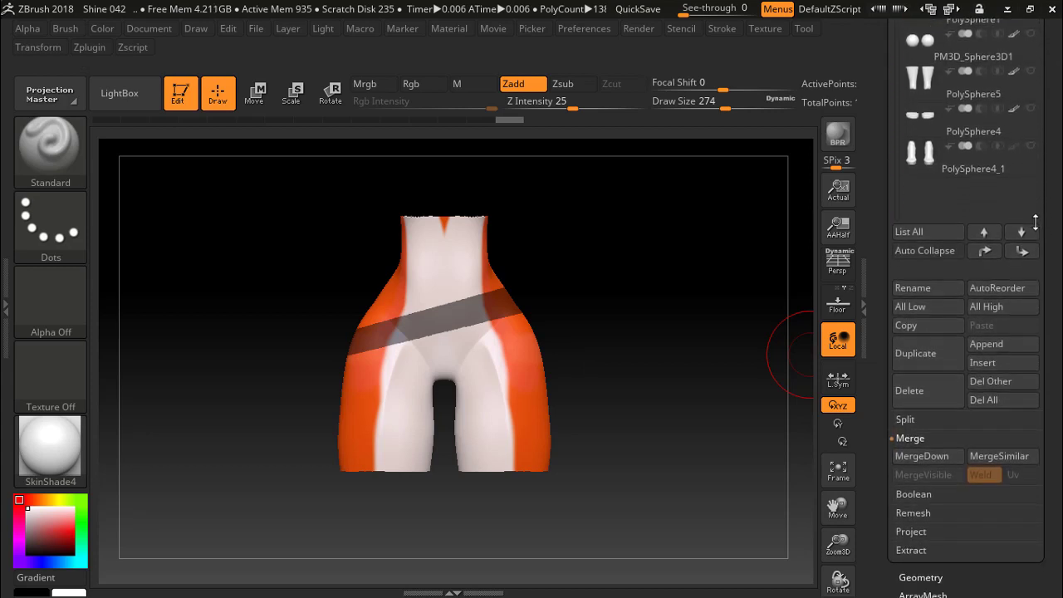
- Groups Split the mesh so the diagonal band becomes its own subtool, Shine 05
left_click(904, 419)
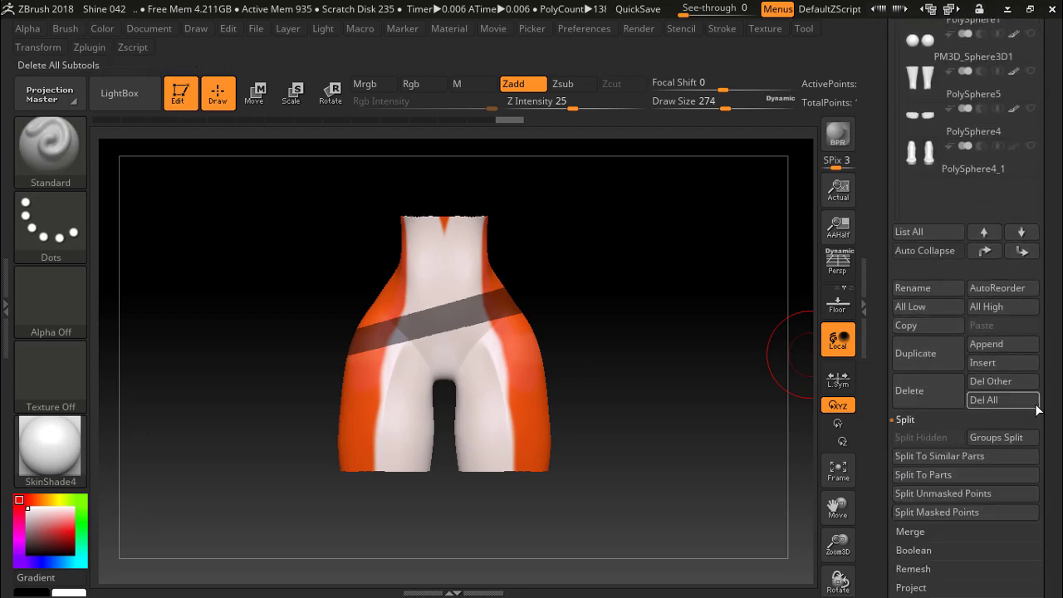
left_click(1007, 437)
left_click(783, 470)
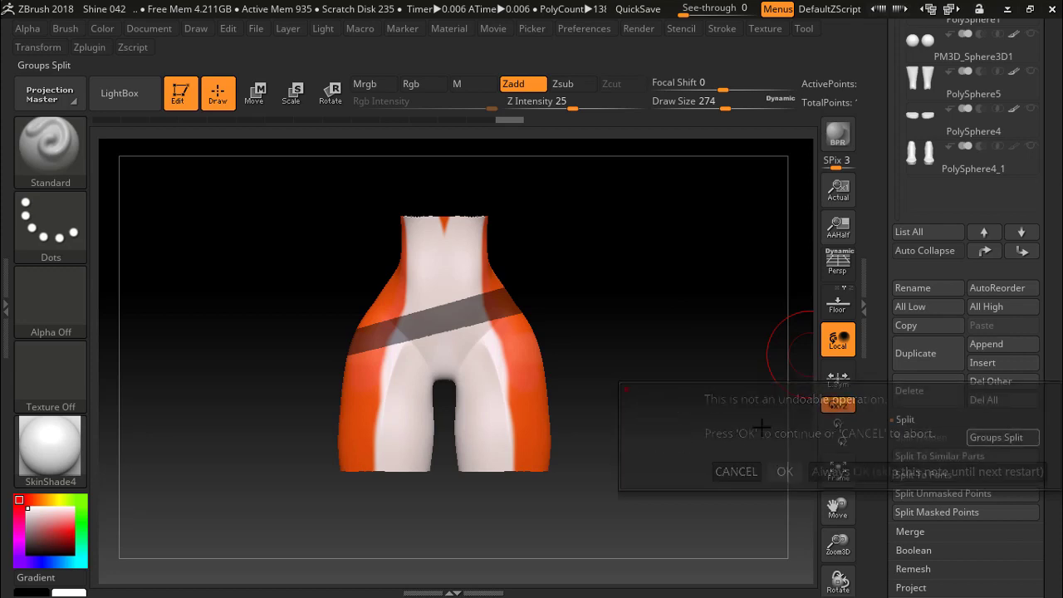
left_click_drag(1059, 186, 1045, 286)
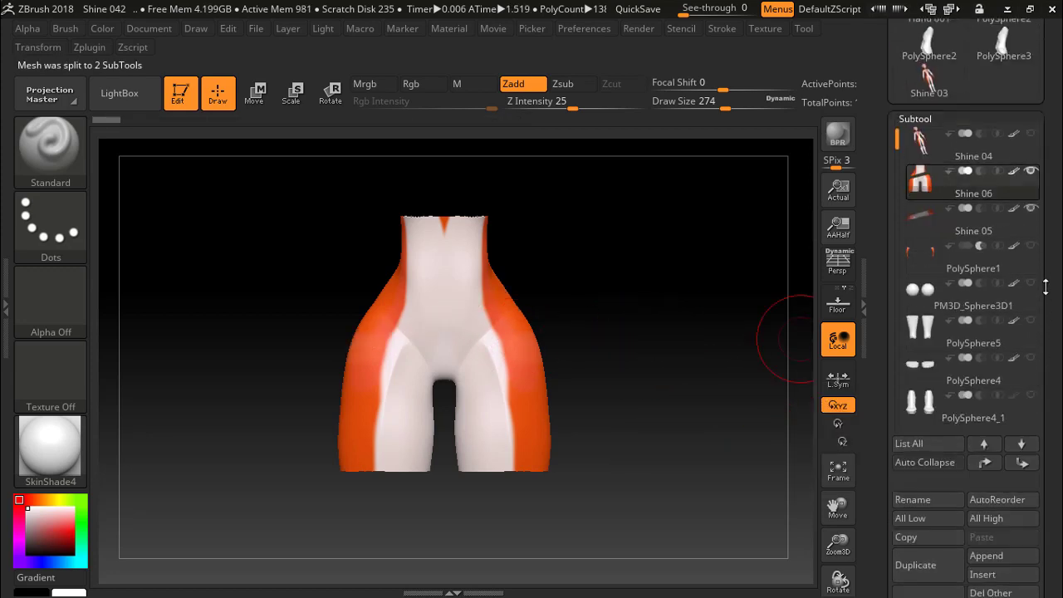
left_click(997, 218)
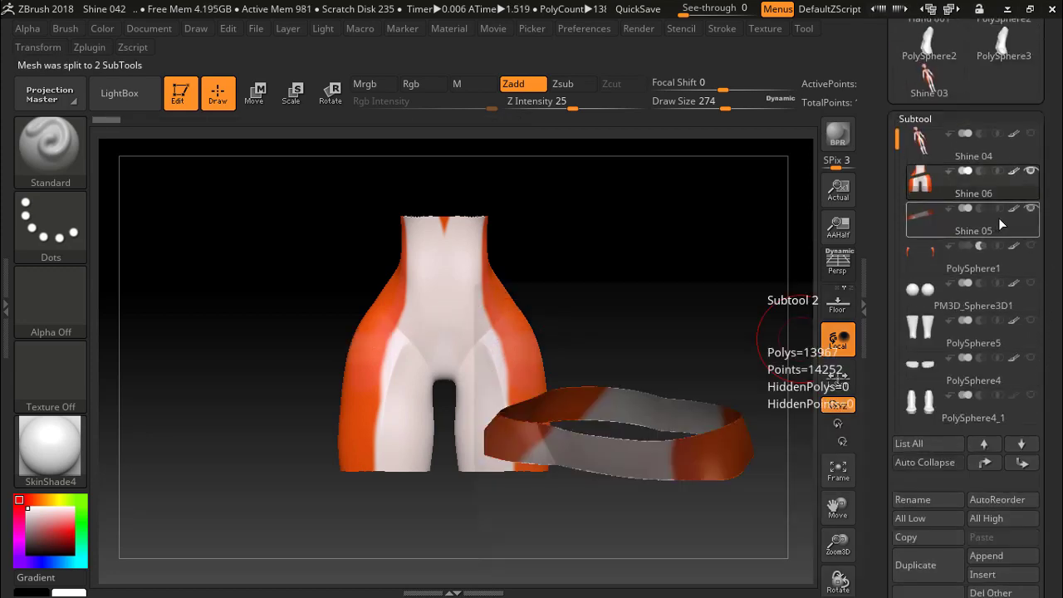
left_click(1031, 171)
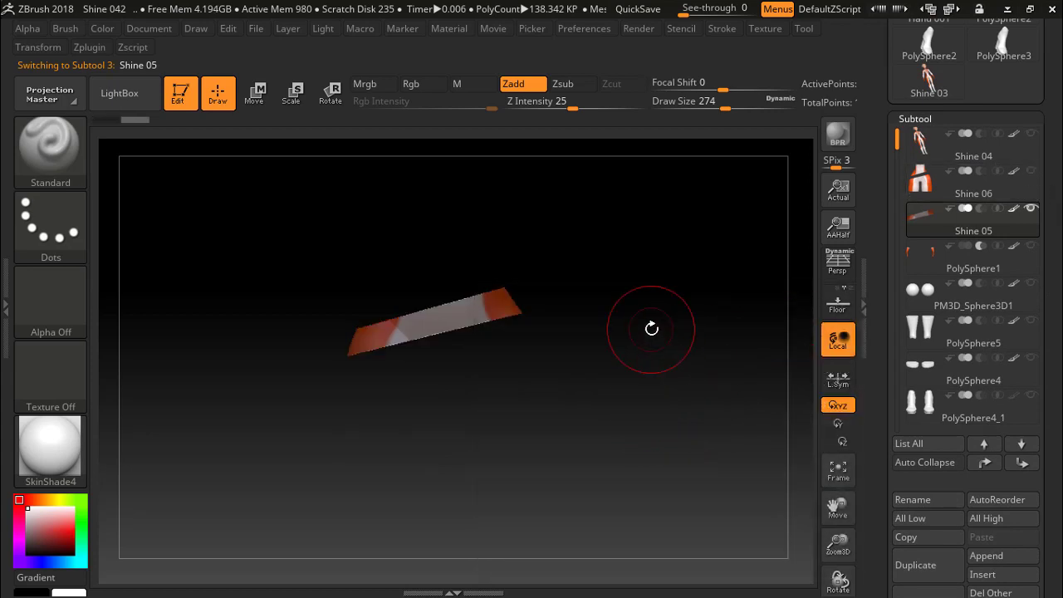
mouse_move(711, 351)
left_mouse_down()
mouse_move(692, 421)
mouse_move(668, 307)
mouse_move(553, 289)
mouse_move(804, 326)
mouse_move(656, 282)
left_mouse_up()
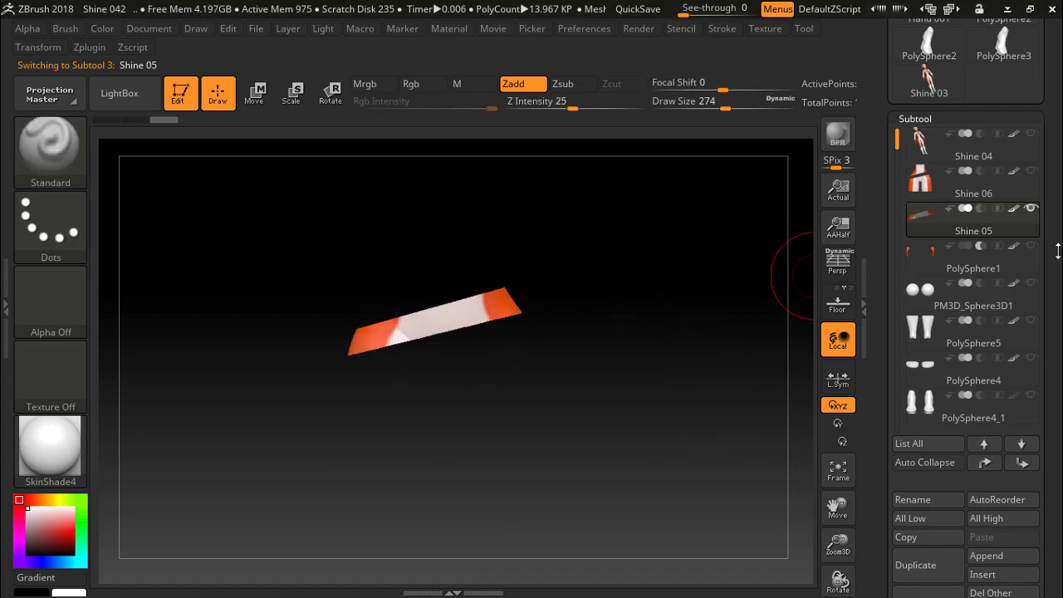
- Delete the leftover hips subtool Shine 06, keeping only the band
left_click(1034, 174)
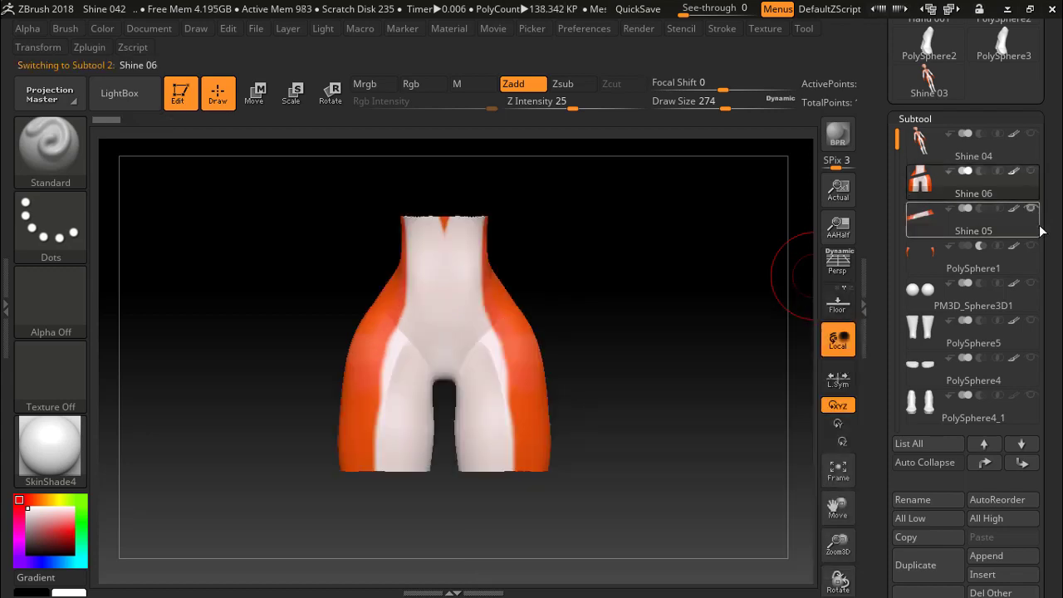
scroll(959, 451, "down", 3)
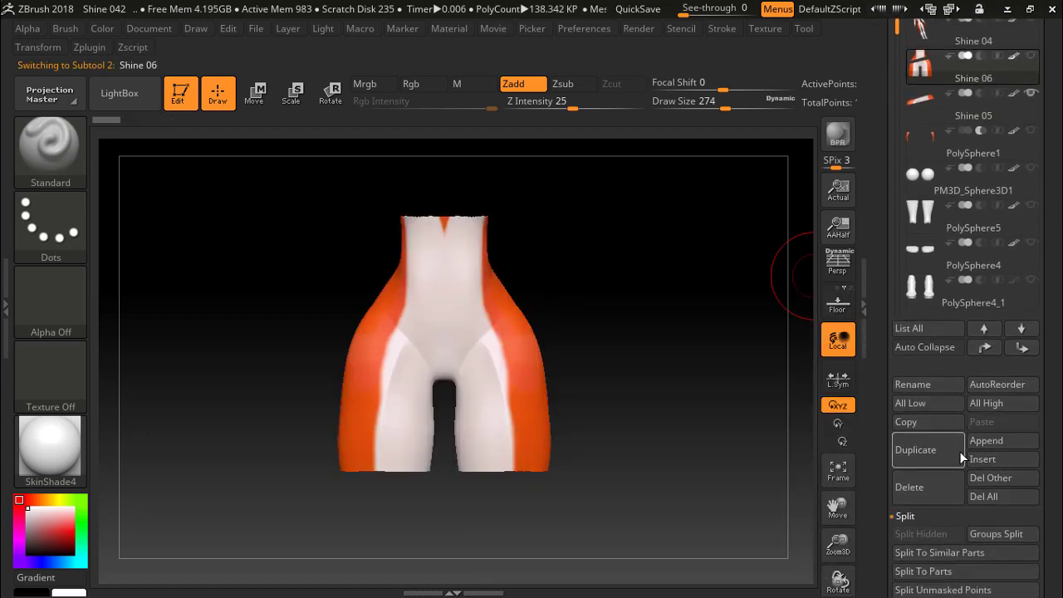
left_click(917, 486)
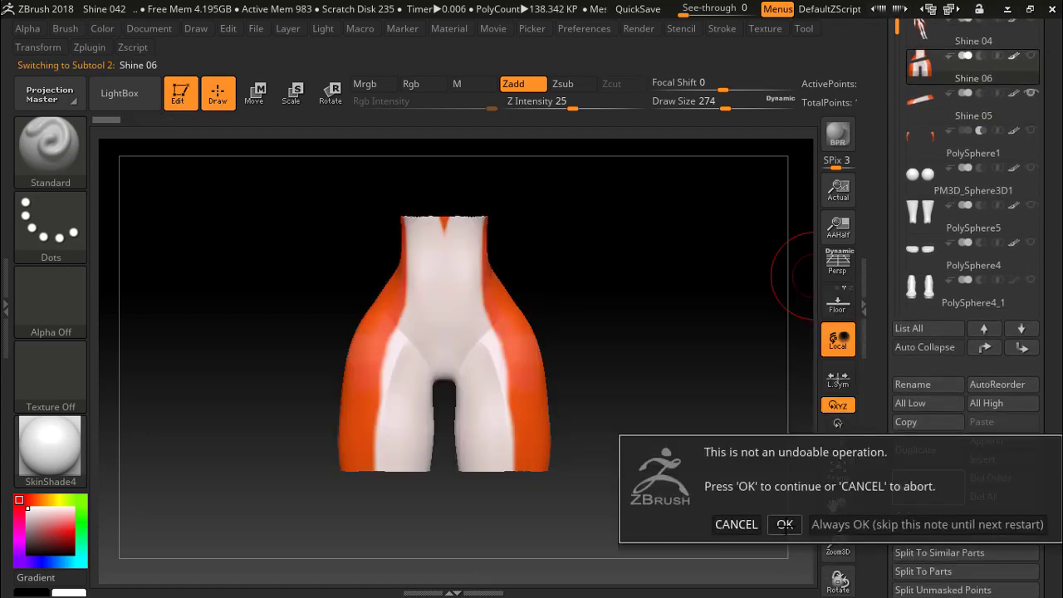
left_click(784, 524)
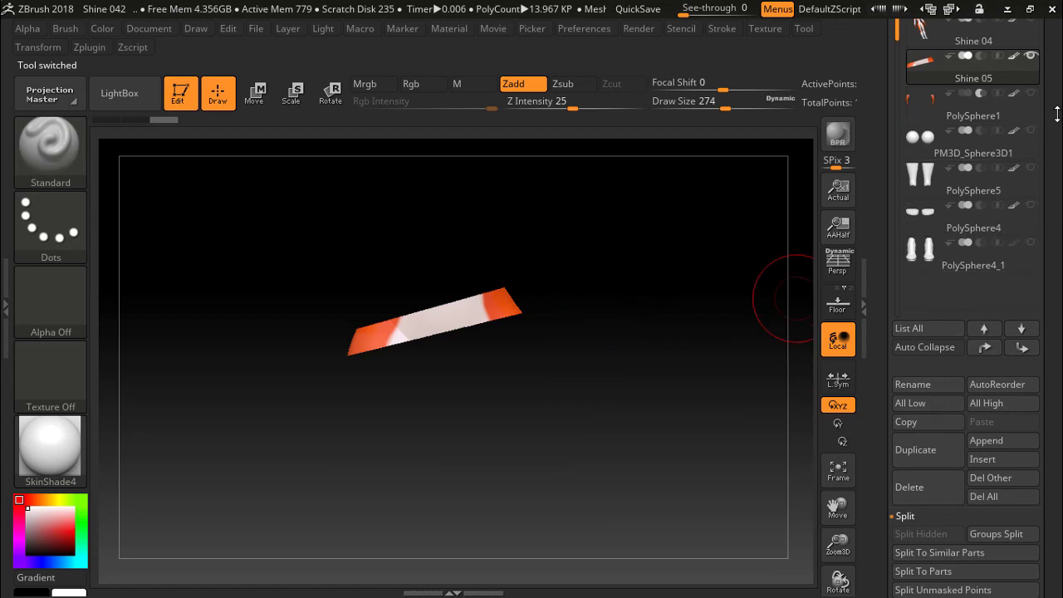
scroll(1054, 120, "up", 3)
scroll(1051, 133, "down", 3)
scroll(1046, 146, "down", 2)
scroll(1043, 153, "down", 1)
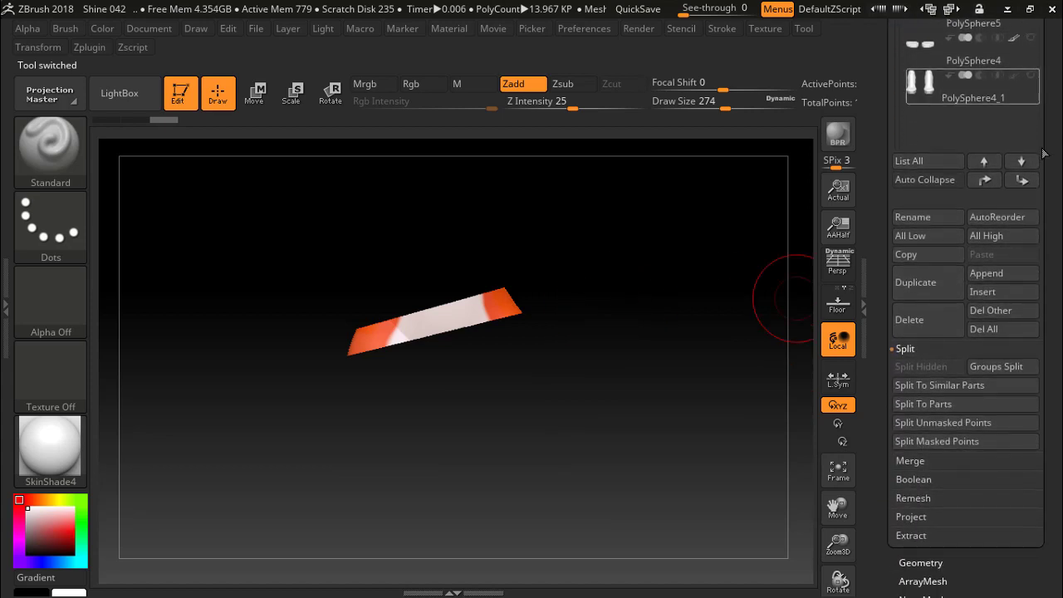
scroll(1049, 344, "down", 5)
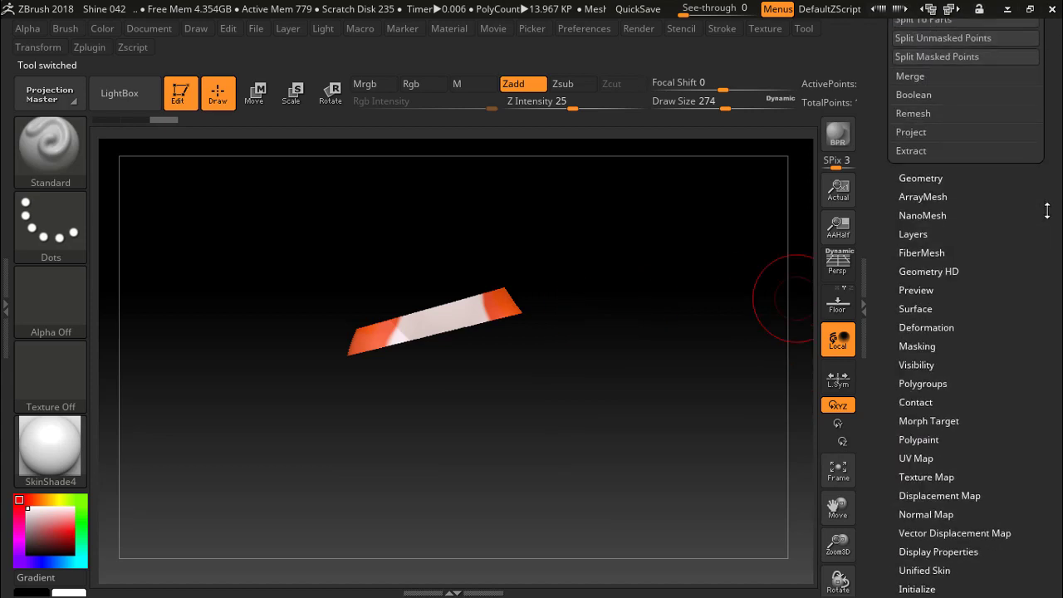
- Lower the ZRemesher target polygon count and remesh the belt strip into quads
left_click(921, 178)
scroll(1030, 364, "up", 5)
scroll(1030, 365, "down", 3)
scroll(1030, 365, "up", 1)
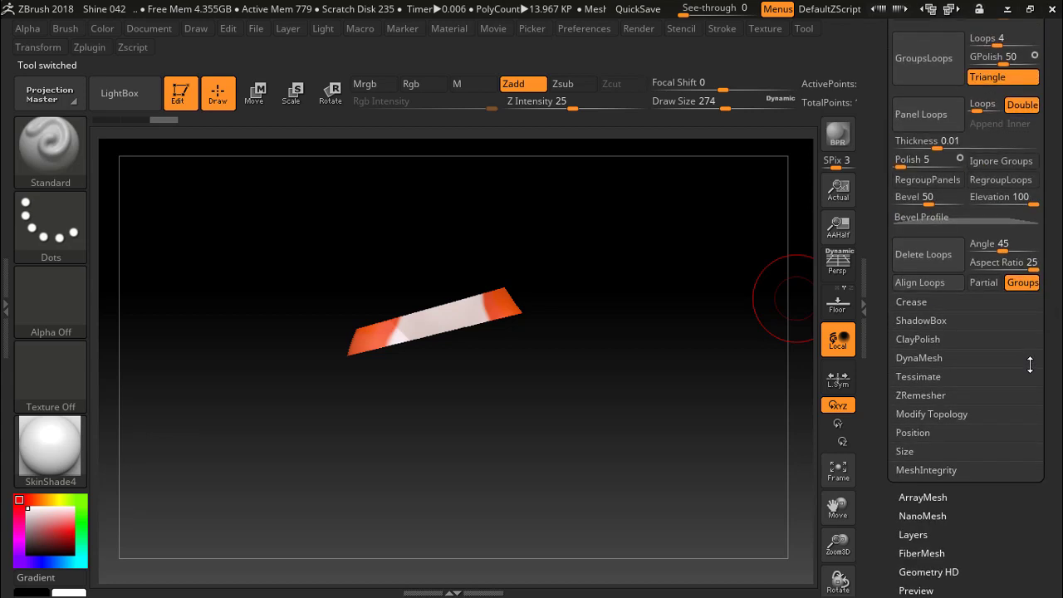
scroll(1030, 365, "up", 2)
scroll(1029, 365, "up", 2)
scroll(1028, 364, "down", 1)
scroll(1026, 362, "down", 3)
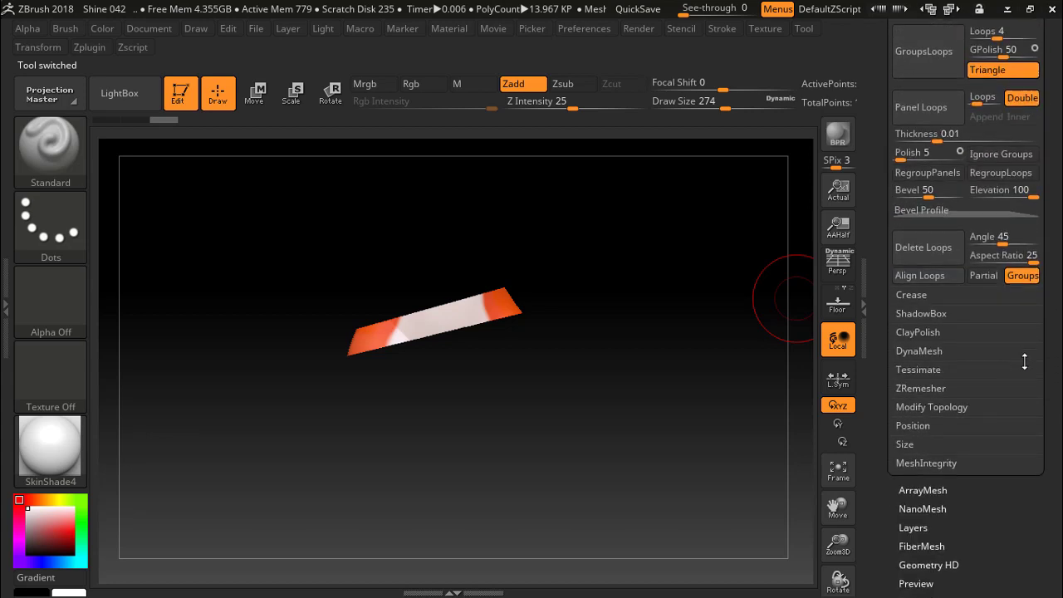
left_click(920, 390)
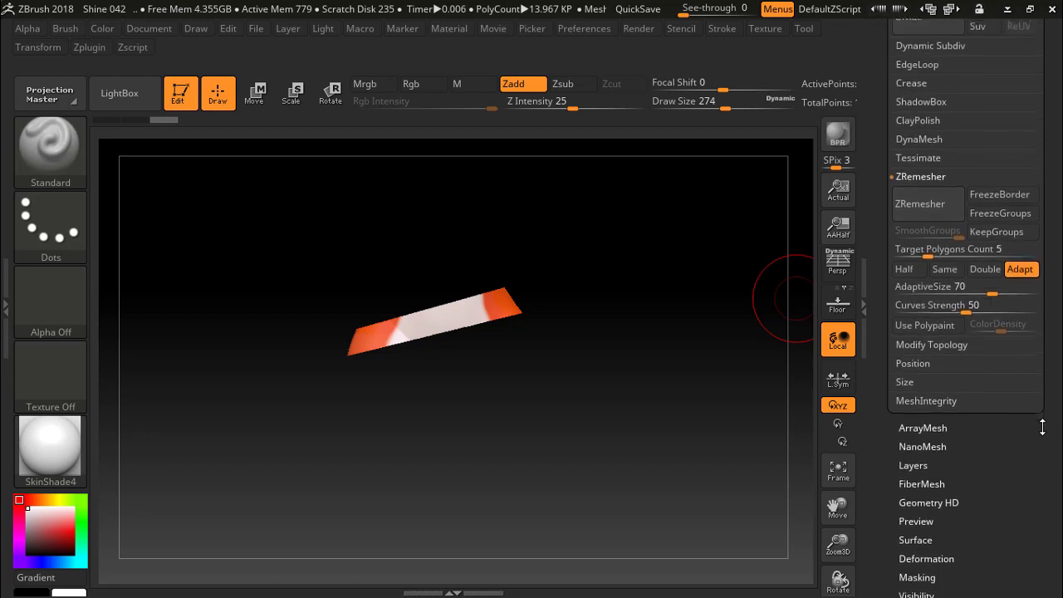
scroll(963, 333, "up", 2)
left_click_drag(926, 285, 916, 287)
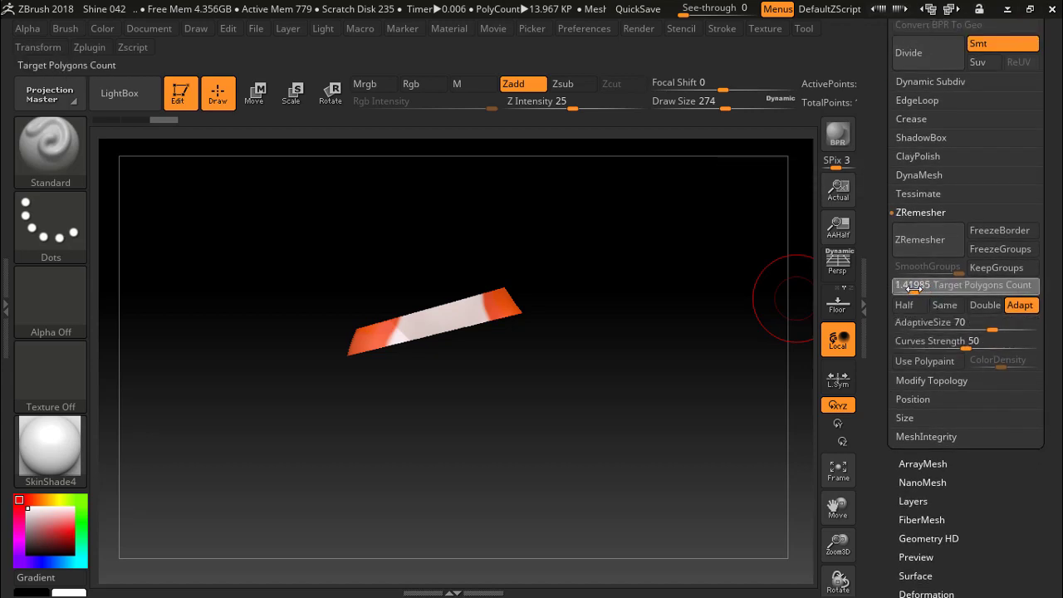
left_click(920, 239)
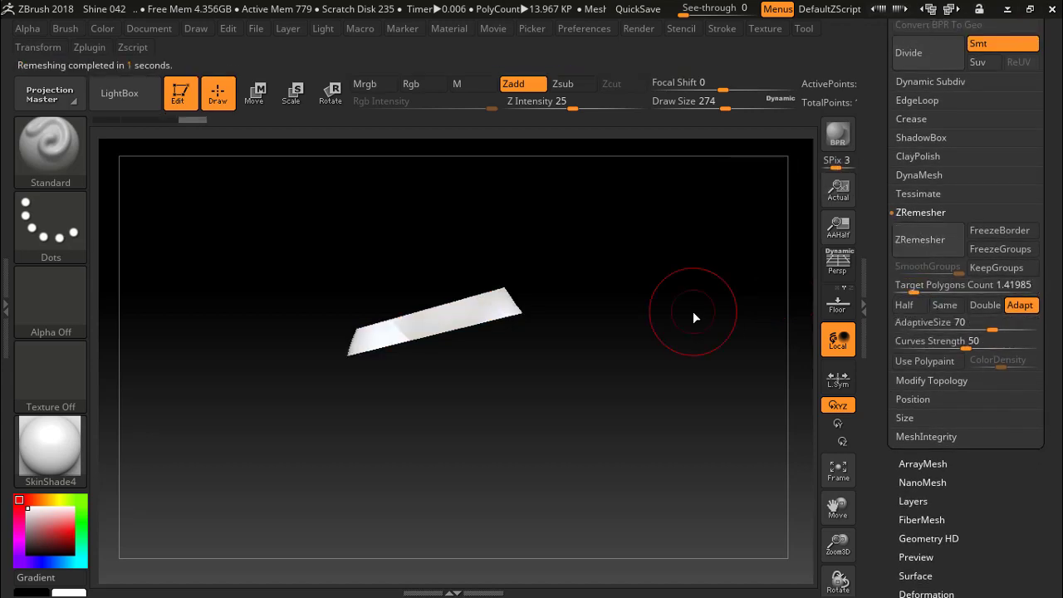
- With PolyF wireframe on, re-run ZRemesher at Target Polygons Count 0.36727 for a coarser grid
key("shift+f")
mouse_move(672, 274)
left_mouse_down()
mouse_move(675, 311)
mouse_move(681, 294)
left_mouse_up()
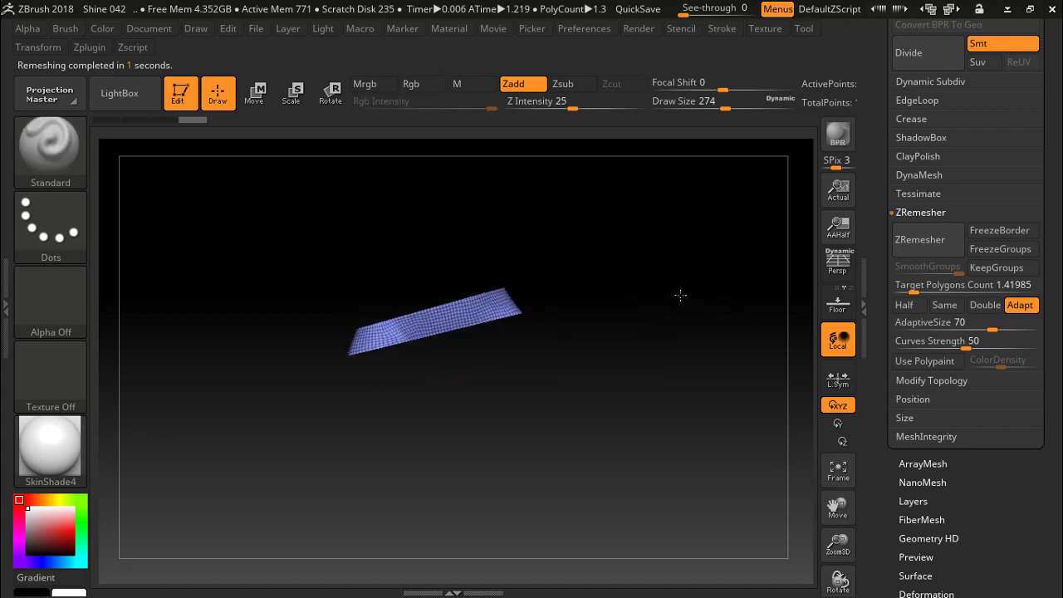
left_click(920, 239)
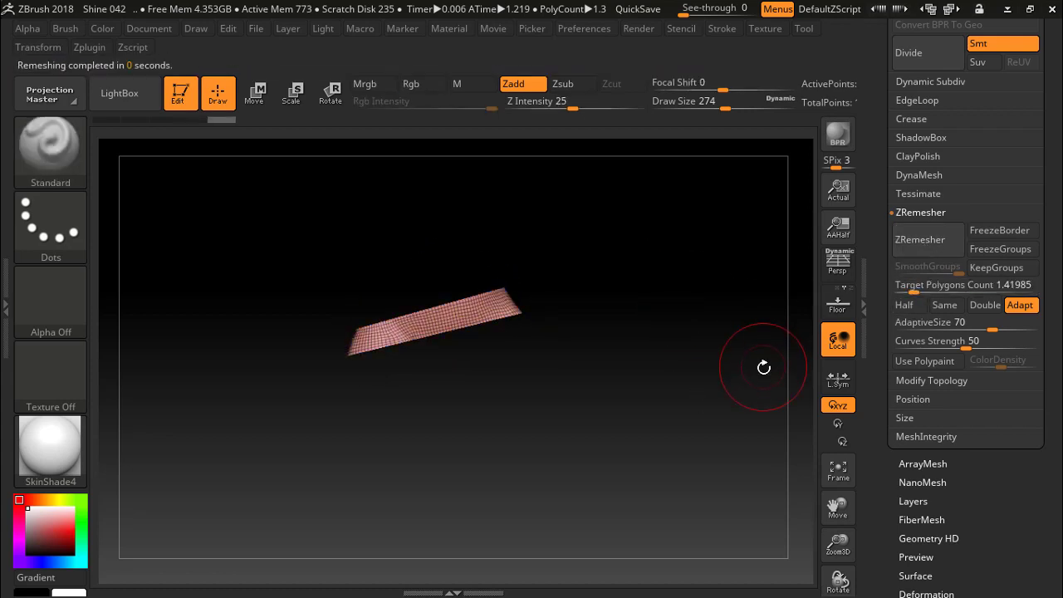
left_click(920, 239)
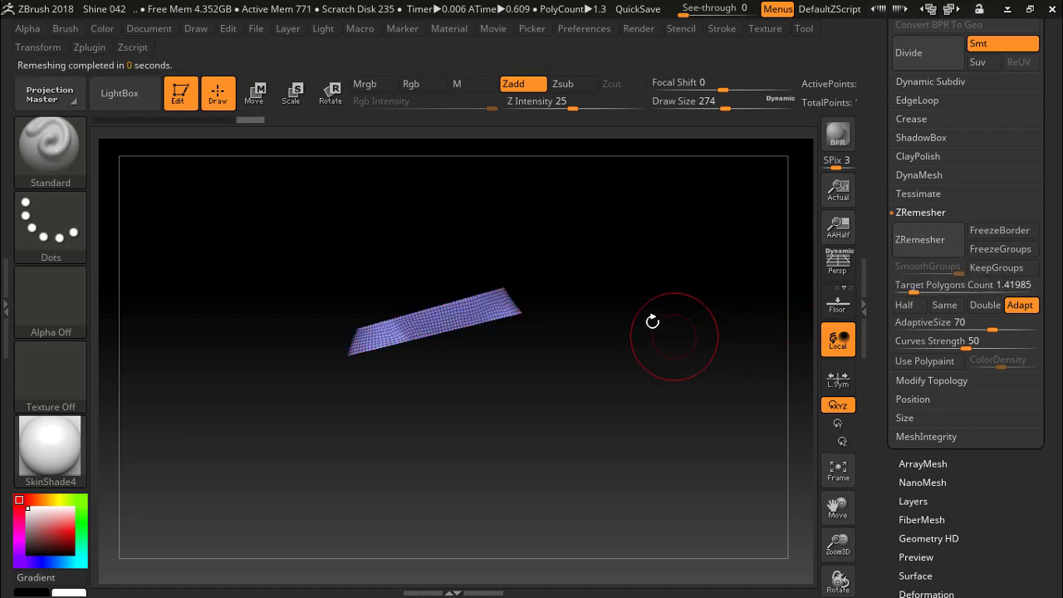
mouse_move(652, 315)
left_mouse_down()
mouse_move(762, 366)
mouse_move(622, 321)
left_mouse_up()
left_click_drag(926, 293, 914, 292)
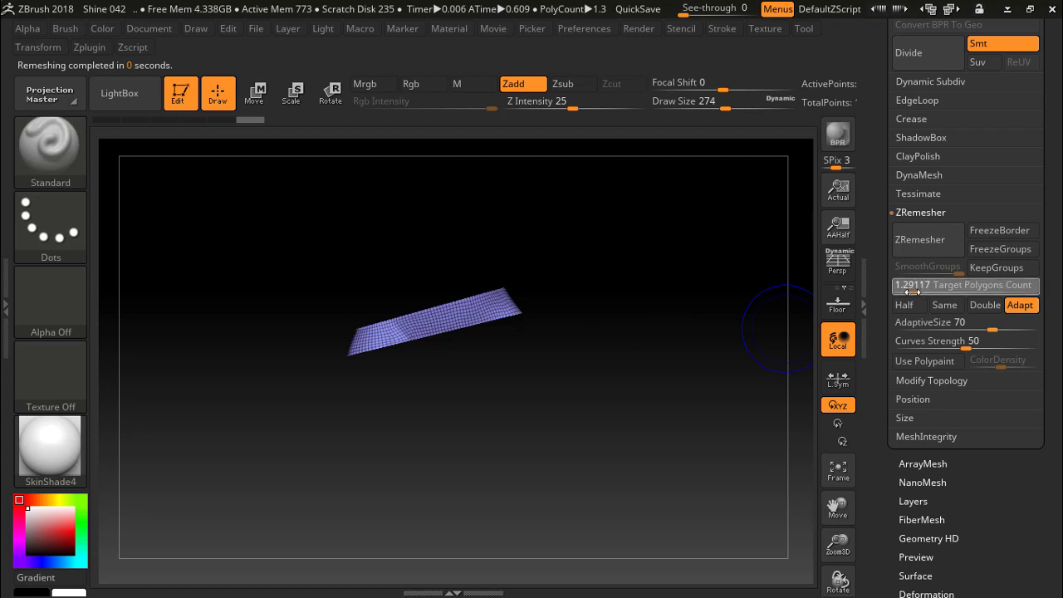
left_click(920, 239)
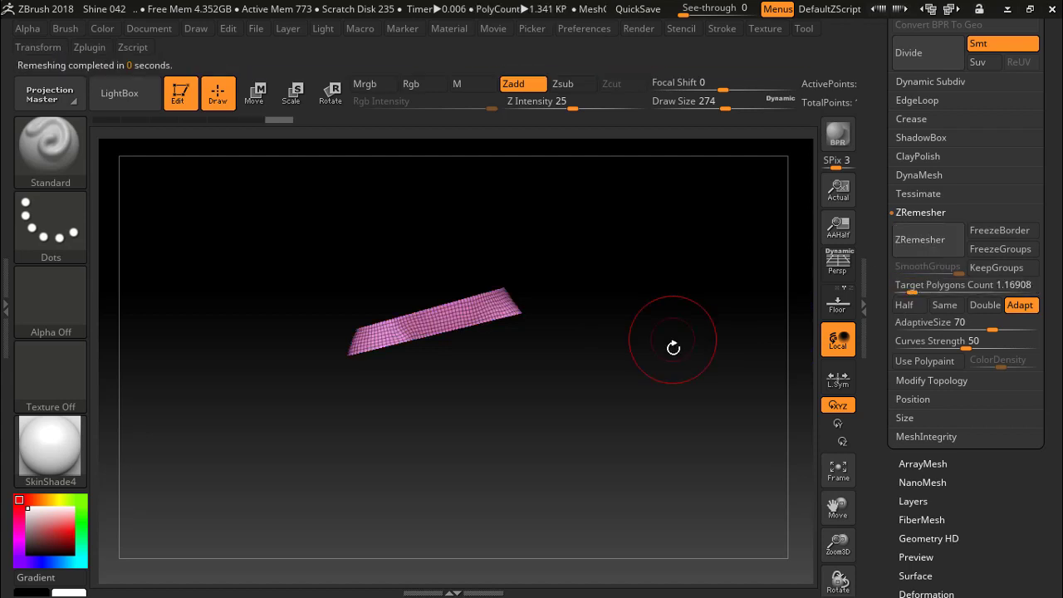
left_click_drag(923, 289, 903, 288)
left_click(920, 240)
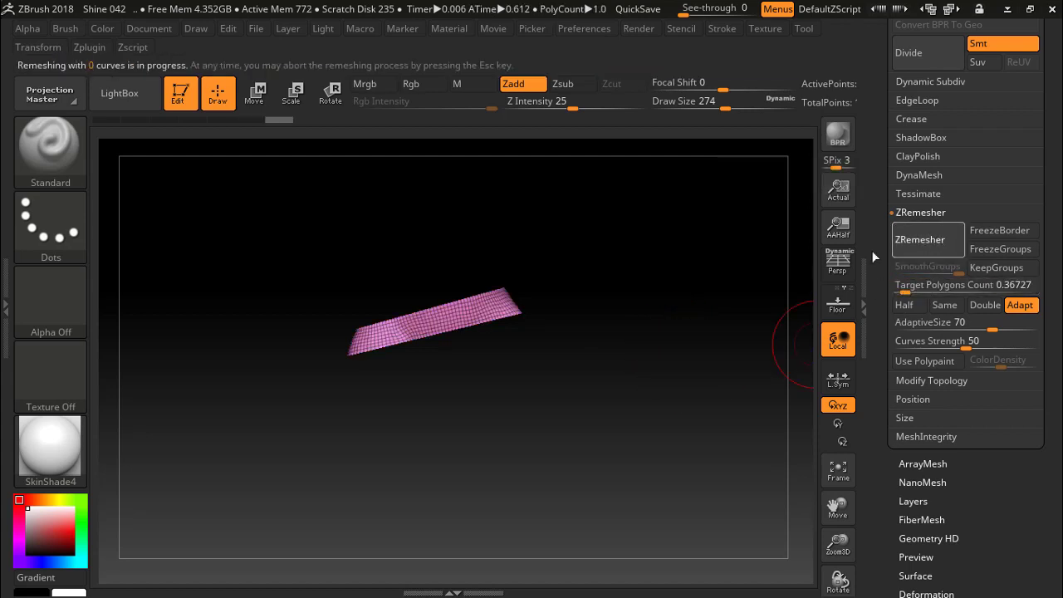
mouse_move(692, 250)
left_mouse_down()
mouse_move(770, 313)
mouse_move(640, 245)
mouse_move(598, 280)
mouse_move(653, 280)
mouse_move(668, 292)
mouse_move(646, 342)
mouse_move(646, 320)
left_mouse_up()
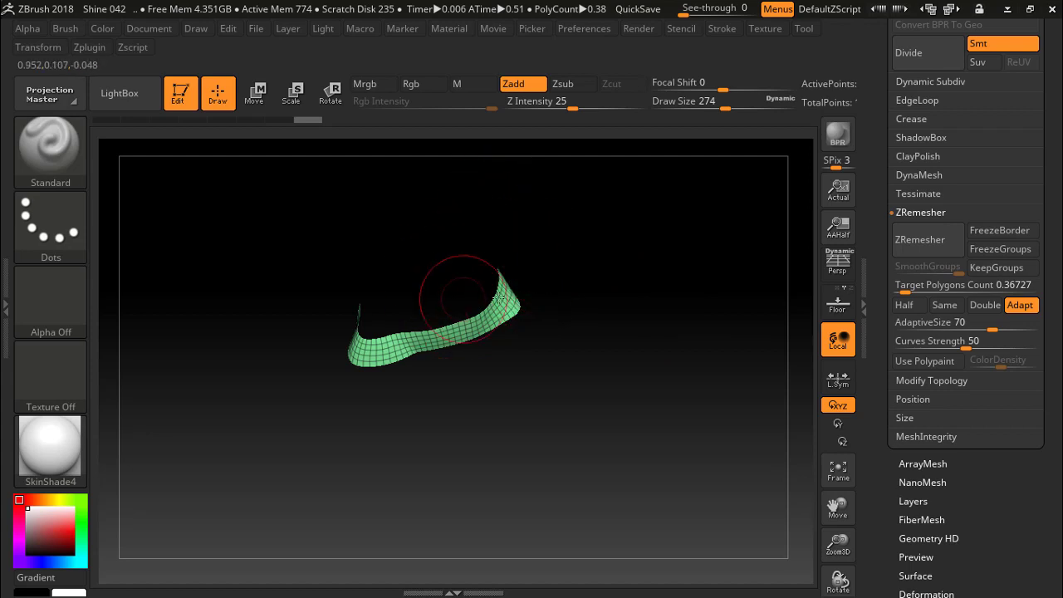
- Inspect the strip's new even quad topology, then bring up the quick palette
left_click_drag(490, 309, 495, 325)
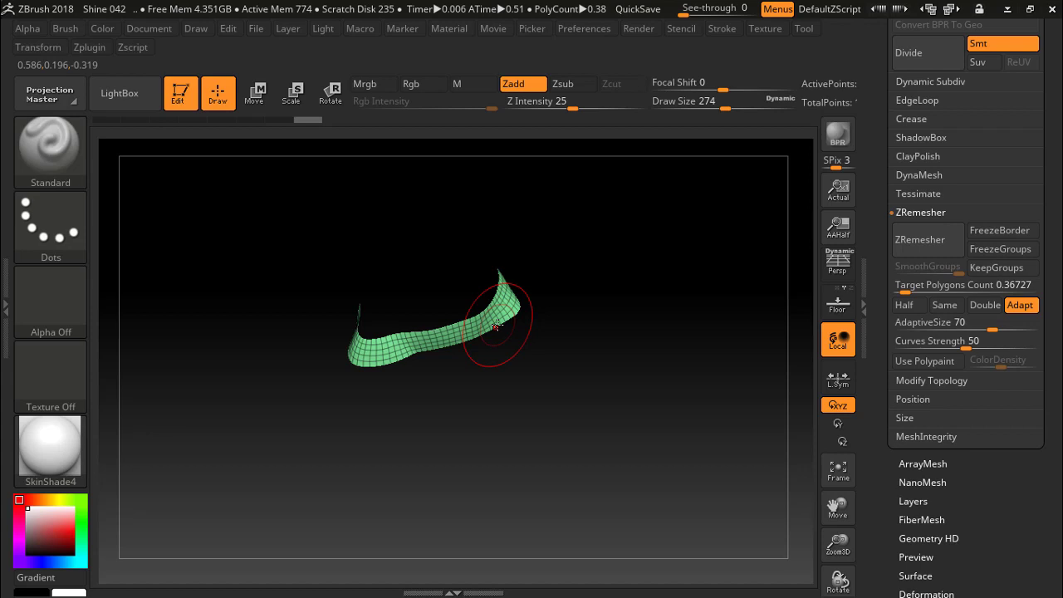
key("space")
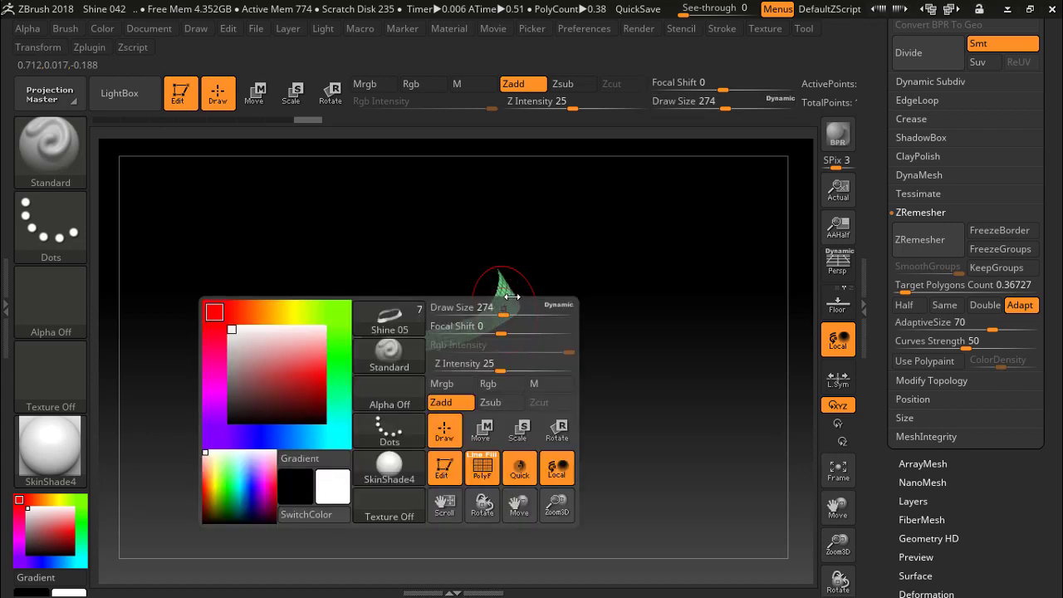
- Pick the ZModeler brush and show its polygon actions menu, targeting A Single Poly
left_click(50, 146)
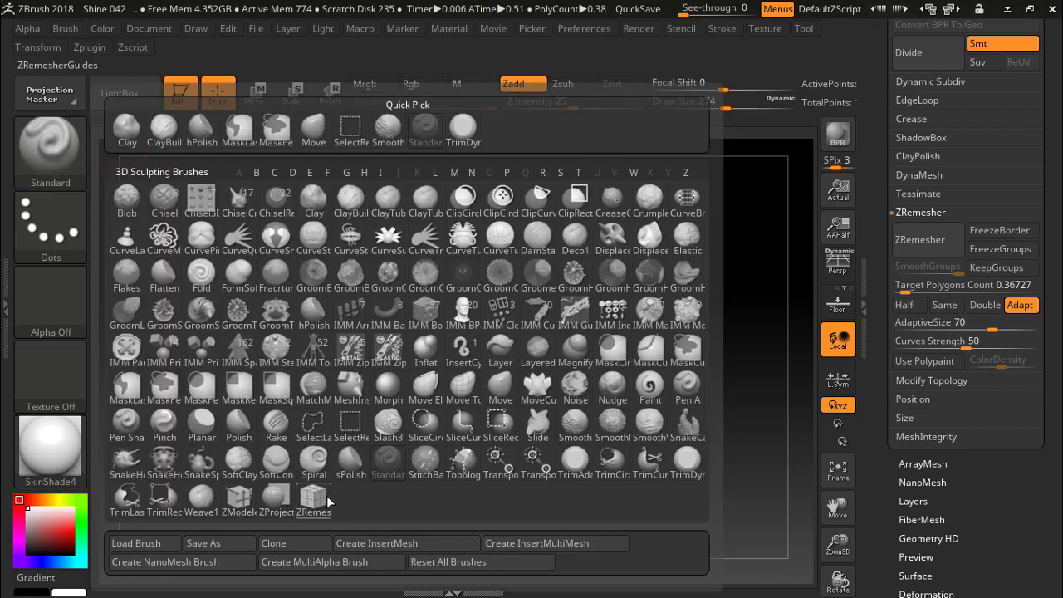
left_click(239, 497)
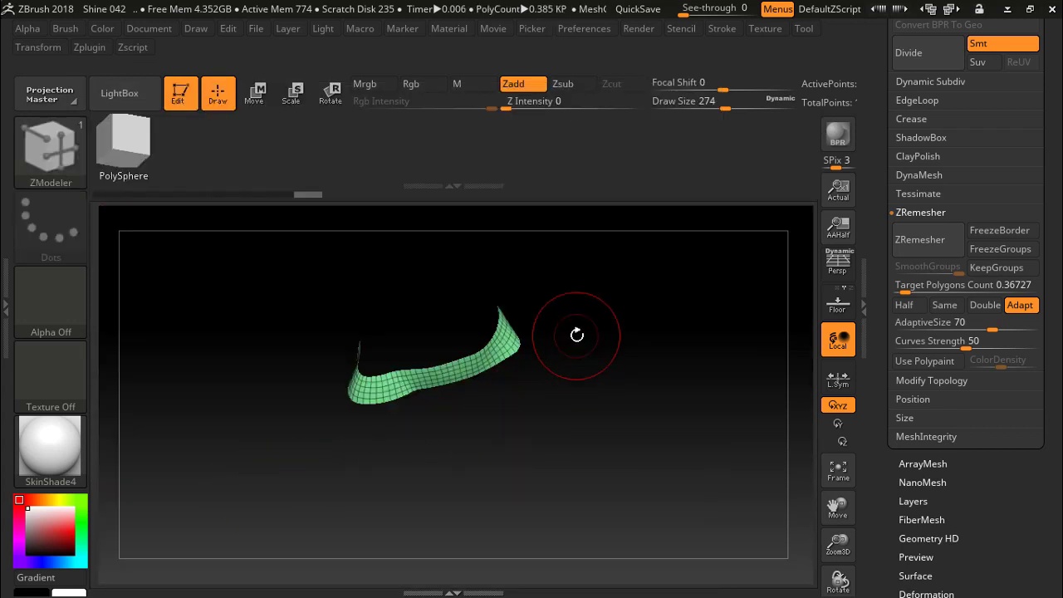
key("space")
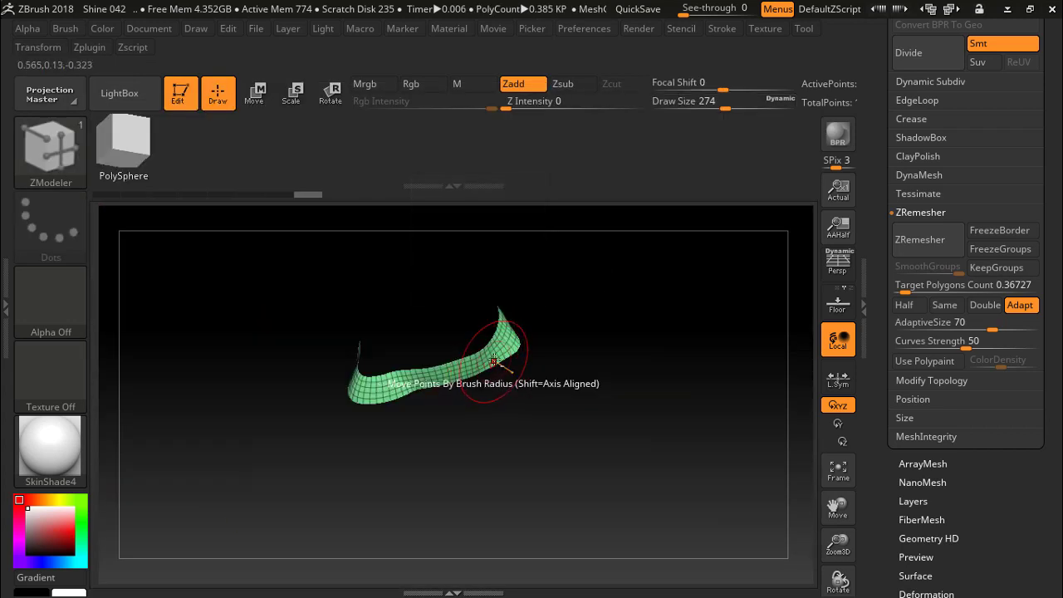
key("space")
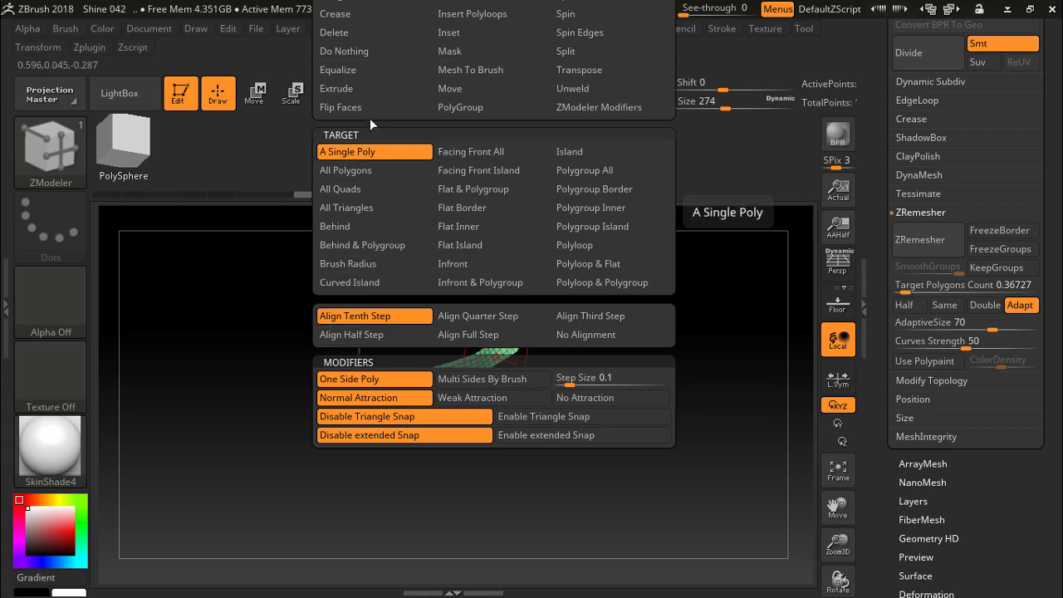
- Extrude the belt strip with ZModeler Extrude on Polygroup All, reaching 0.924 KP
left_click(339, 90)
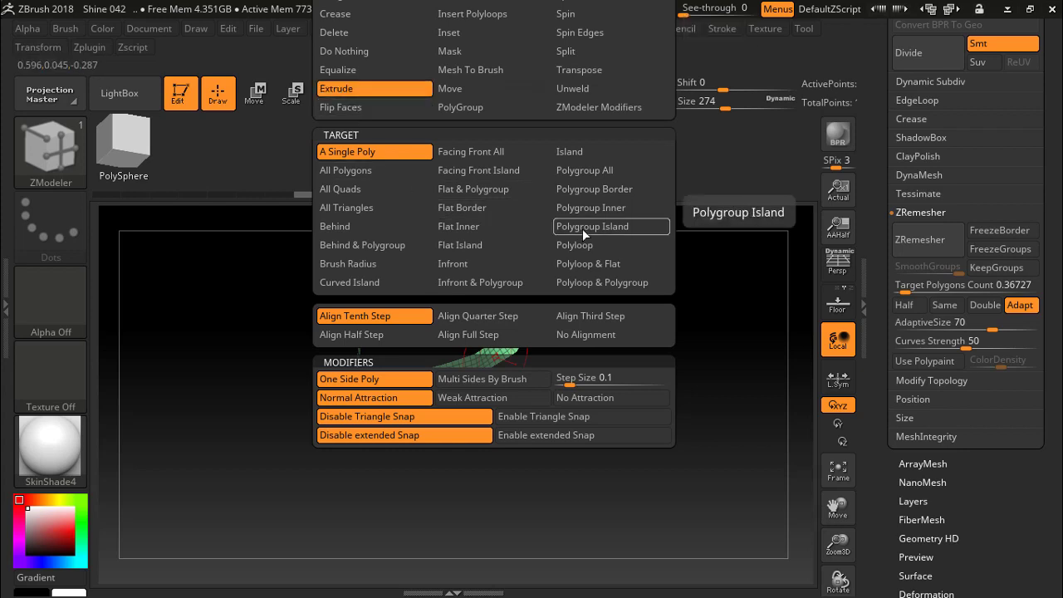
left_click(601, 170)
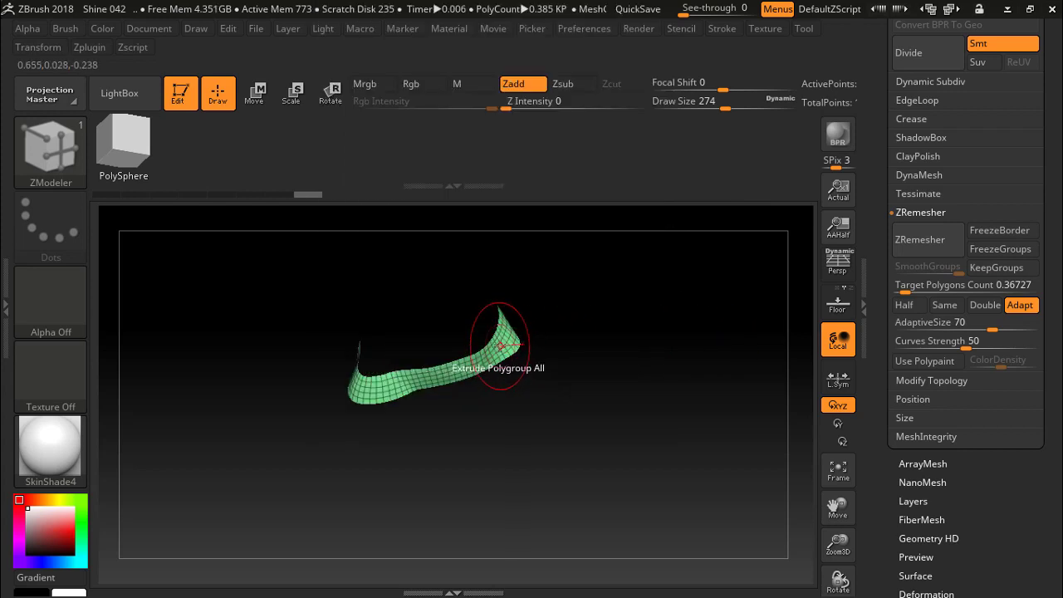
left_click_drag(499, 344, 510, 355)
mouse_move(680, 350)
left_mouse_down()
mouse_move(362, 241)
mouse_move(630, 354)
mouse_move(626, 408)
mouse_move(537, 242)
mouse_move(539, 149)
mouse_move(390, 282)
mouse_move(375, 252)
mouse_move(376, 294)
mouse_move(389, 280)
left_mouse_up()
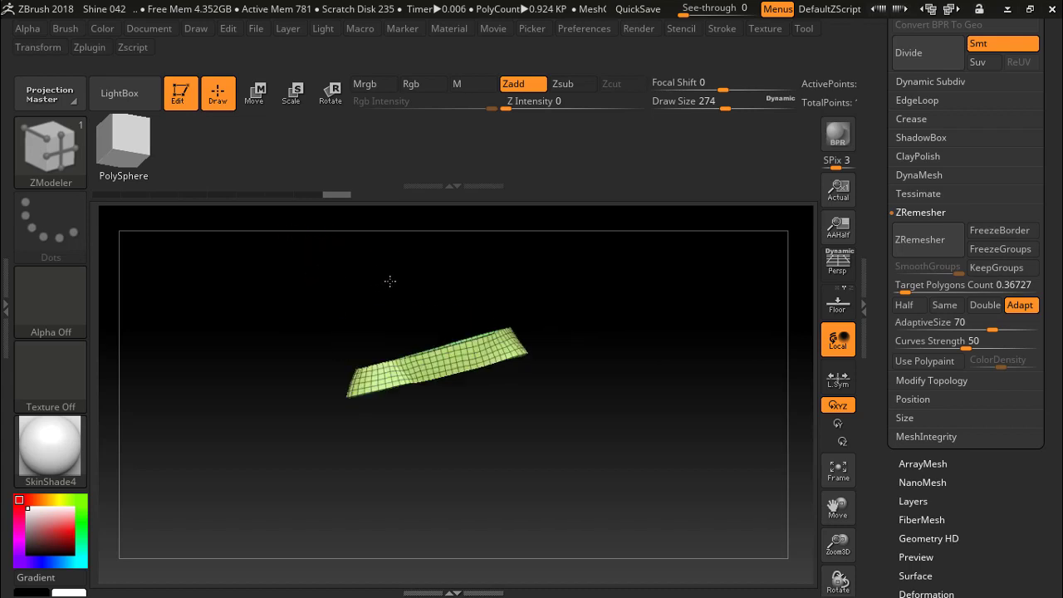
- Make the Shine 04 body subtool visible and check the belt wrapping the hips
scroll(1055, 112, "up", 5)
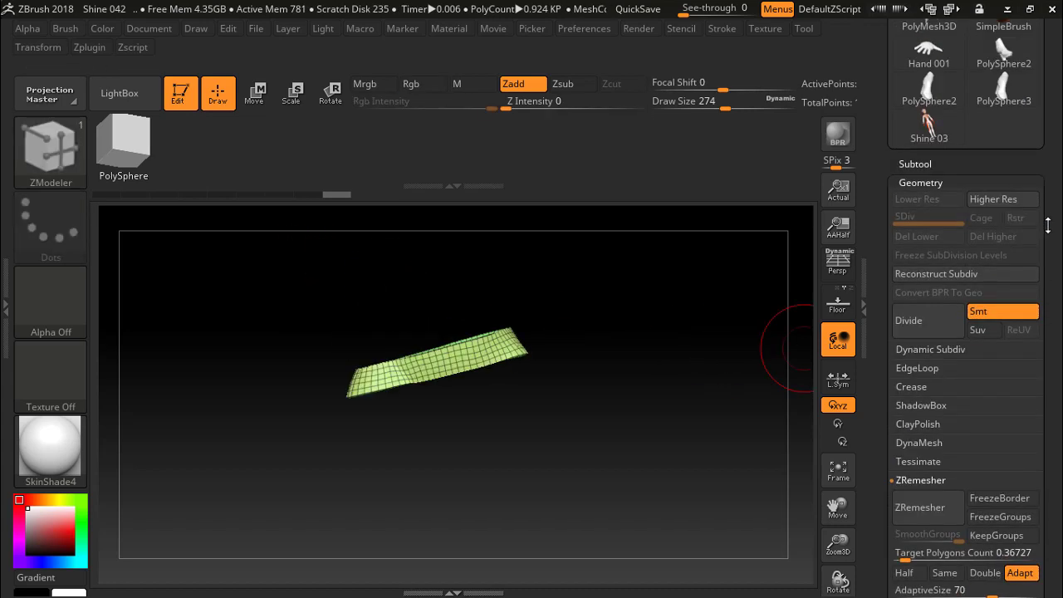
left_click(1030, 179)
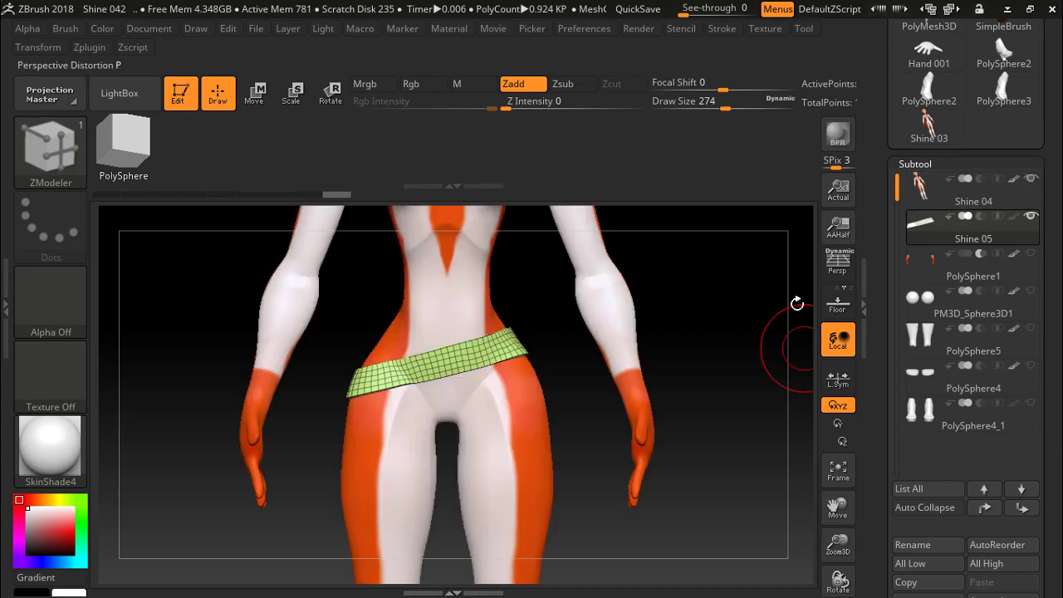
mouse_move(681, 354)
left_mouse_down()
mouse_move(321, 379)
mouse_move(368, 384)
left_mouse_up()
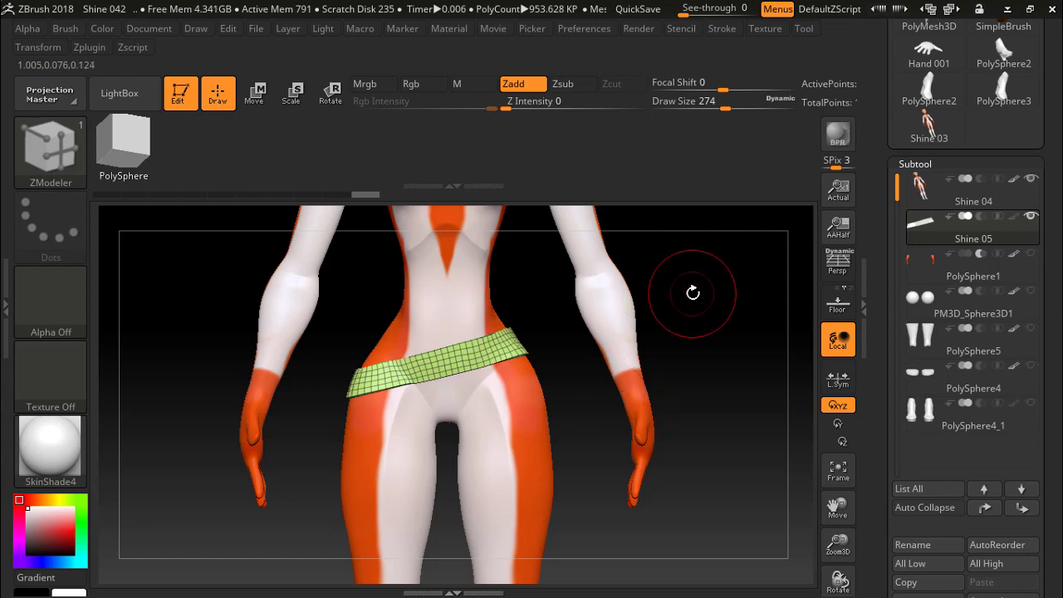
mouse_move(692, 293)
left_mouse_down()
mouse_move(501, 321)
mouse_move(687, 321)
left_mouse_up()
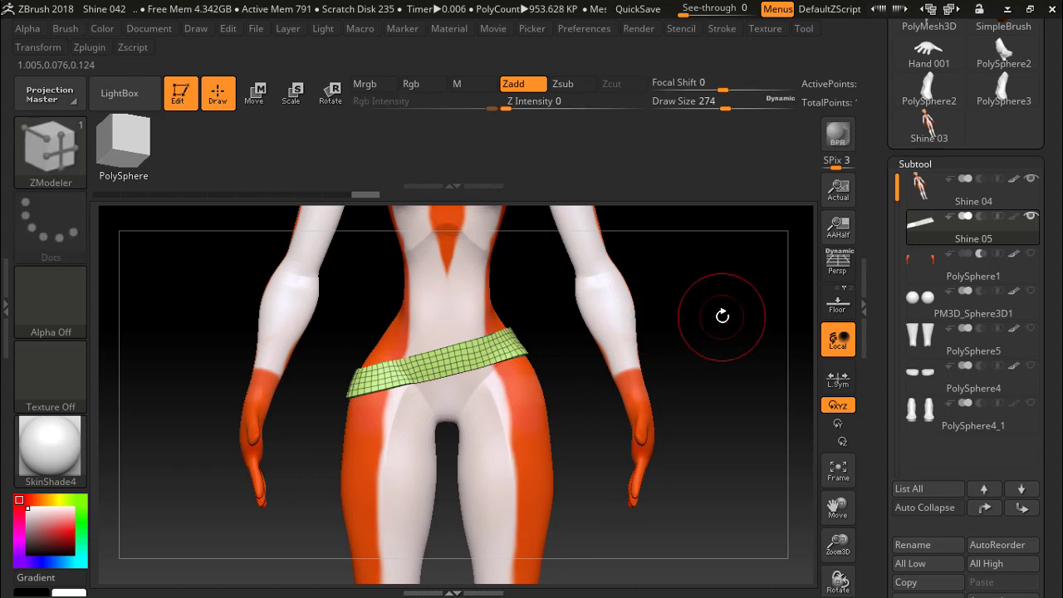
mouse_move(723, 316)
left_mouse_down()
mouse_move(653, 327)
mouse_move(736, 304)
mouse_move(725, 313)
left_mouse_up()
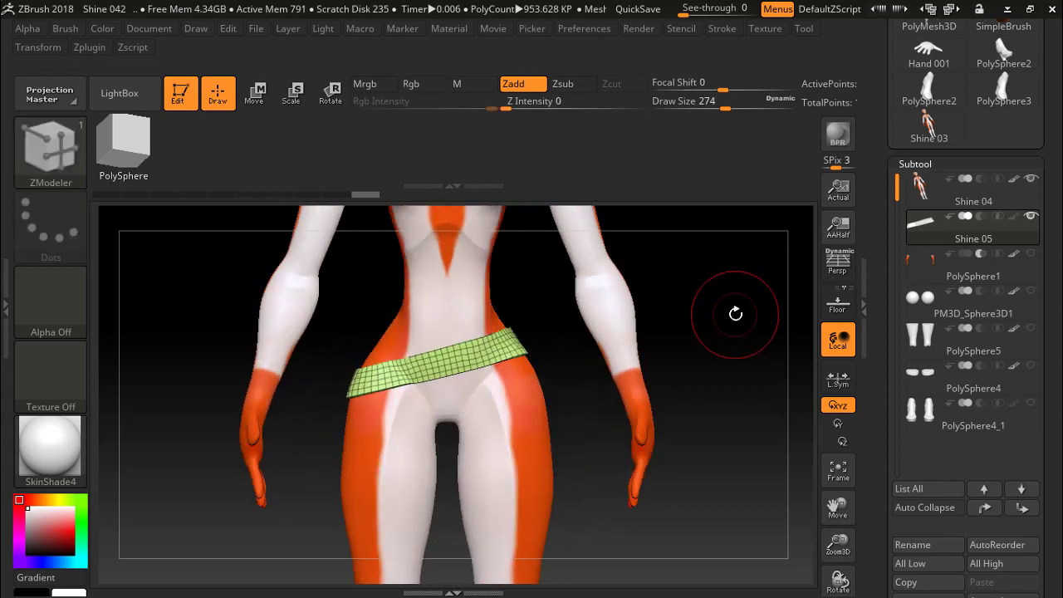
- Minimise ZBrush to view the reference video, then restore the ZBrush window
left_click(1006, 9)
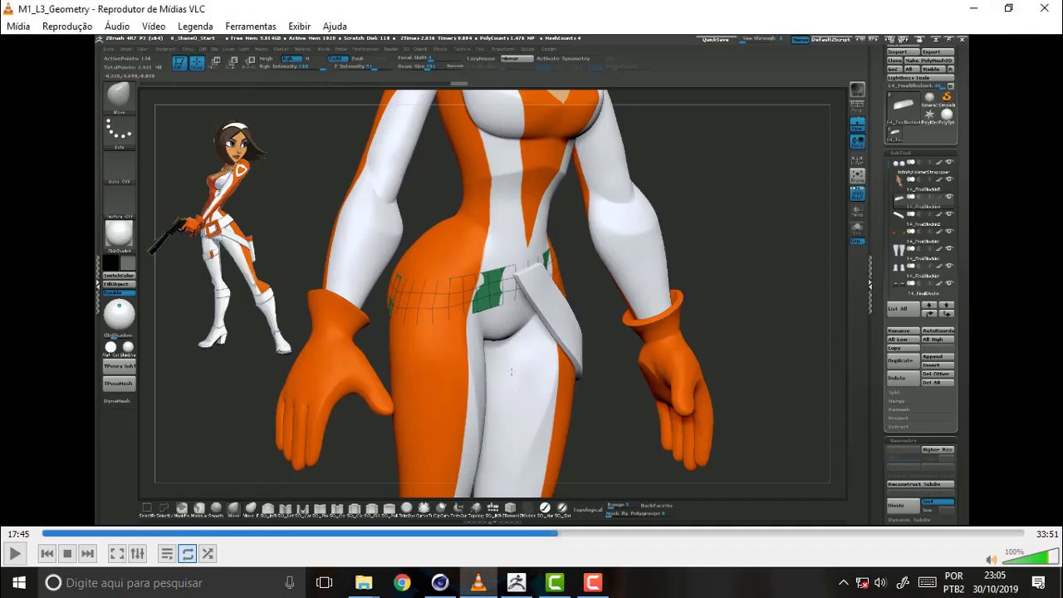
left_click(588, 583)
left_click(587, 583)
left_click(518, 584)
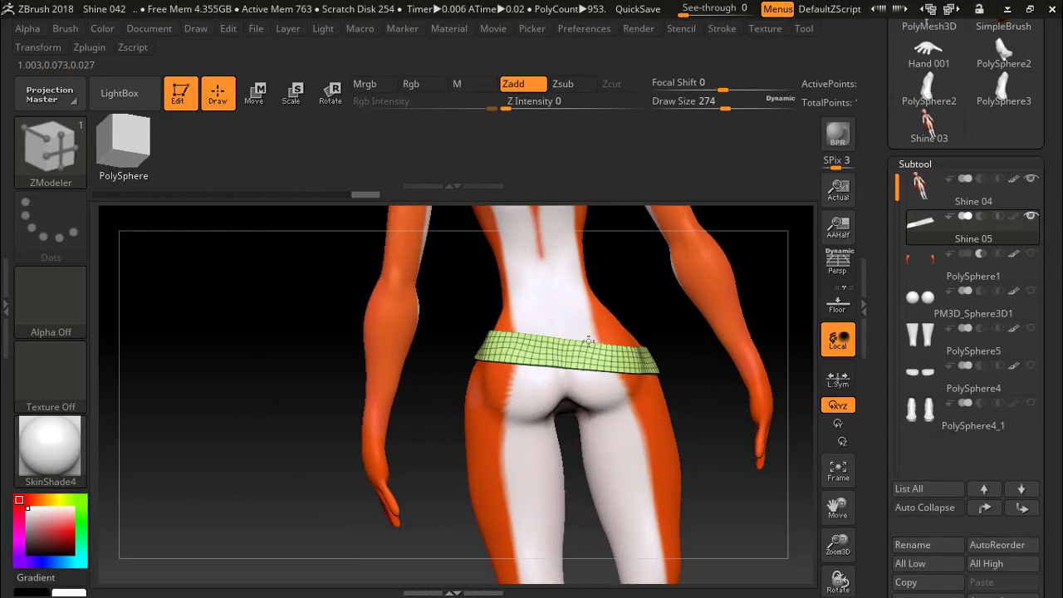
key("shift")
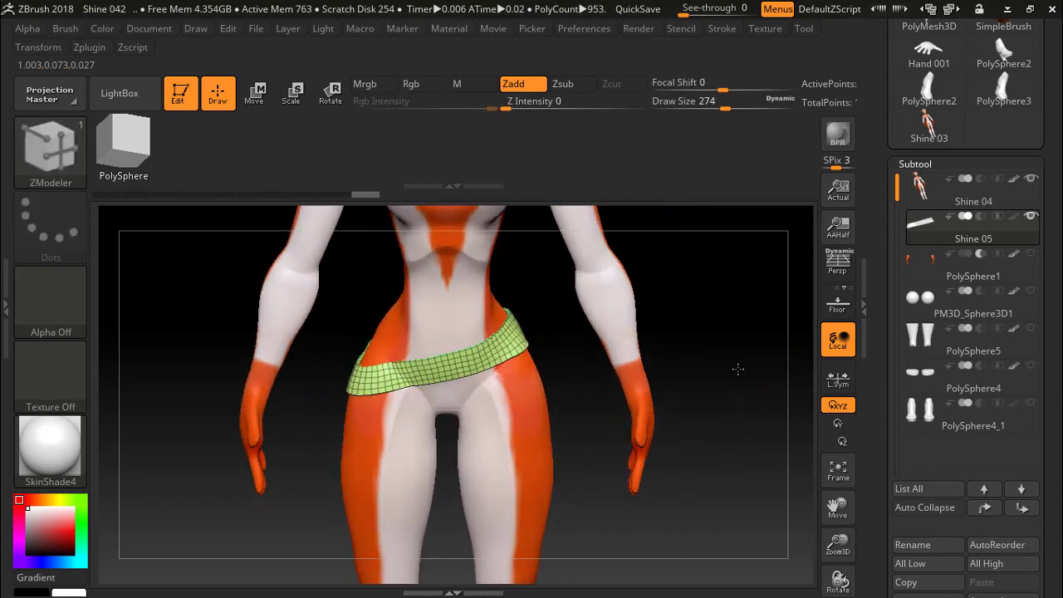
left_click_drag(740, 368, 740, 384)
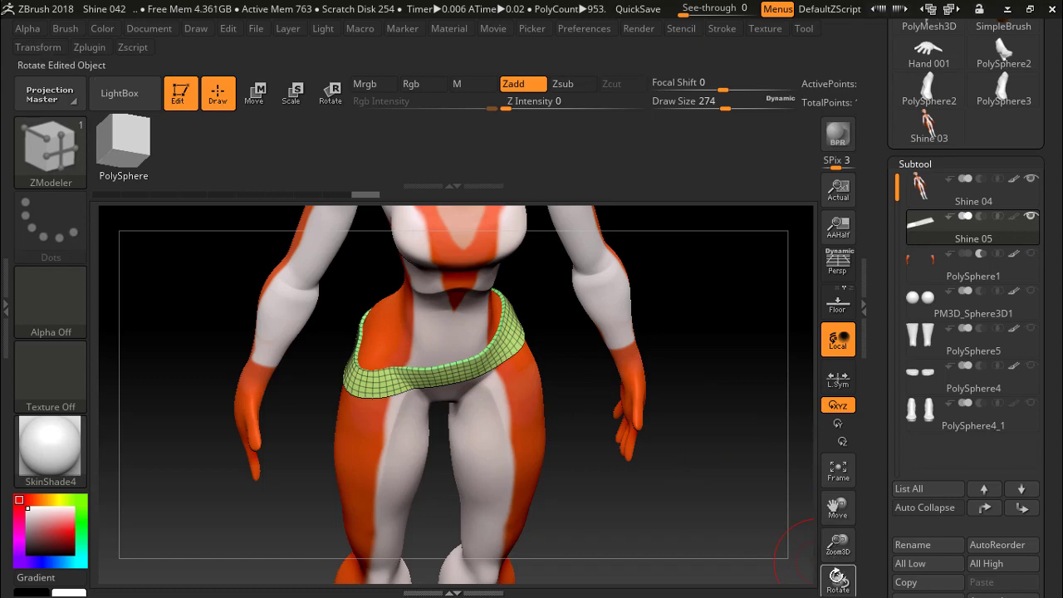
left_click_drag(838, 543, 730, 514)
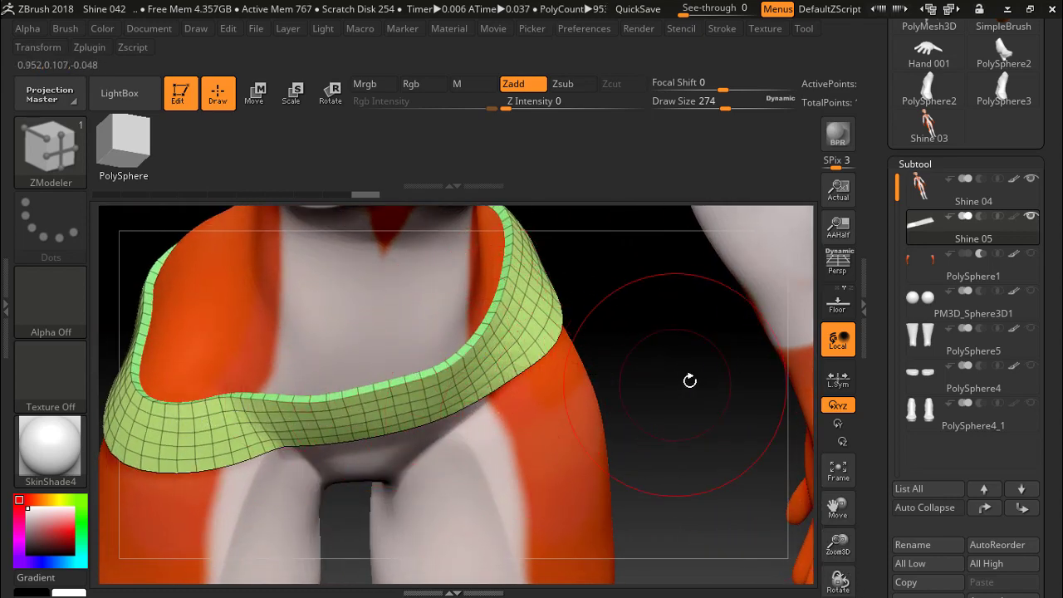
left_click_drag(689, 380, 692, 368)
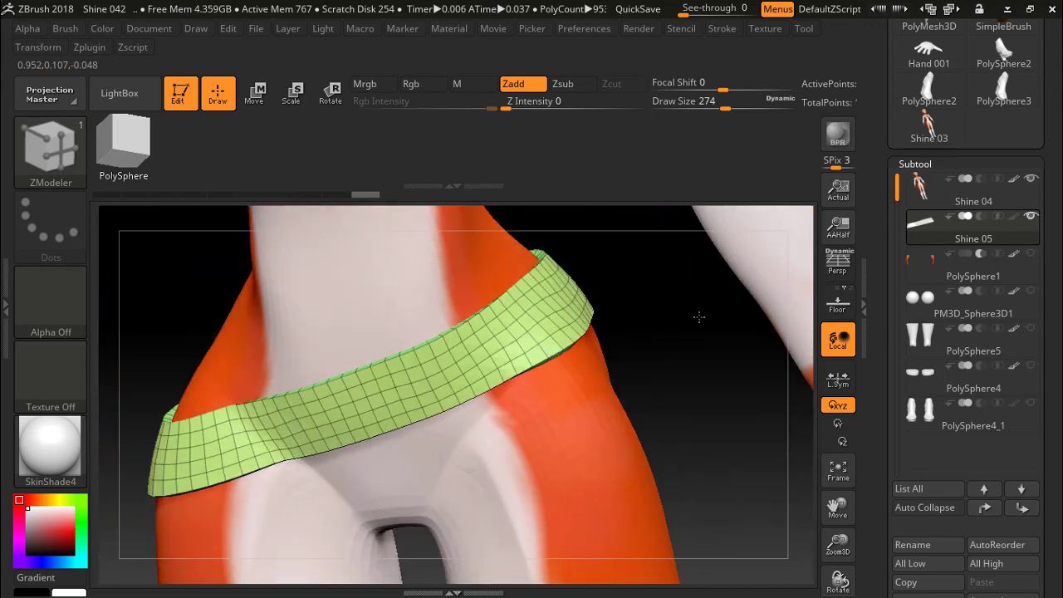